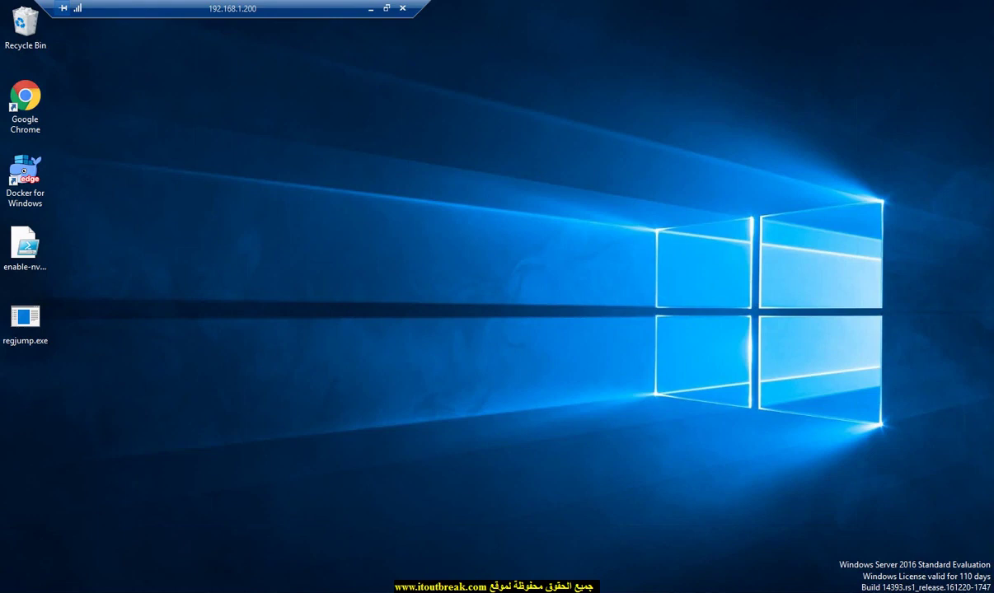
click(309, 260)
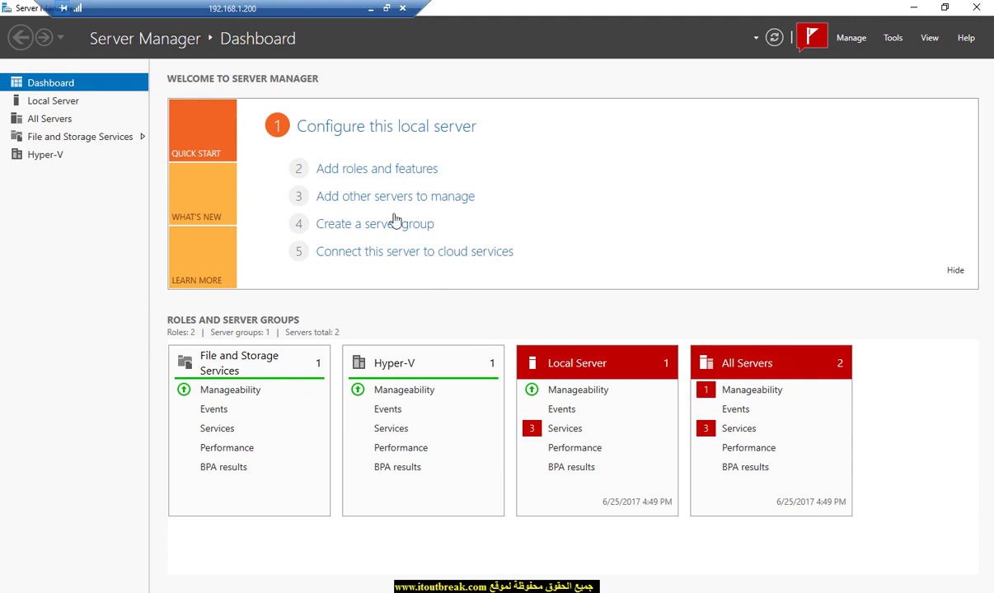
click(363, 169)
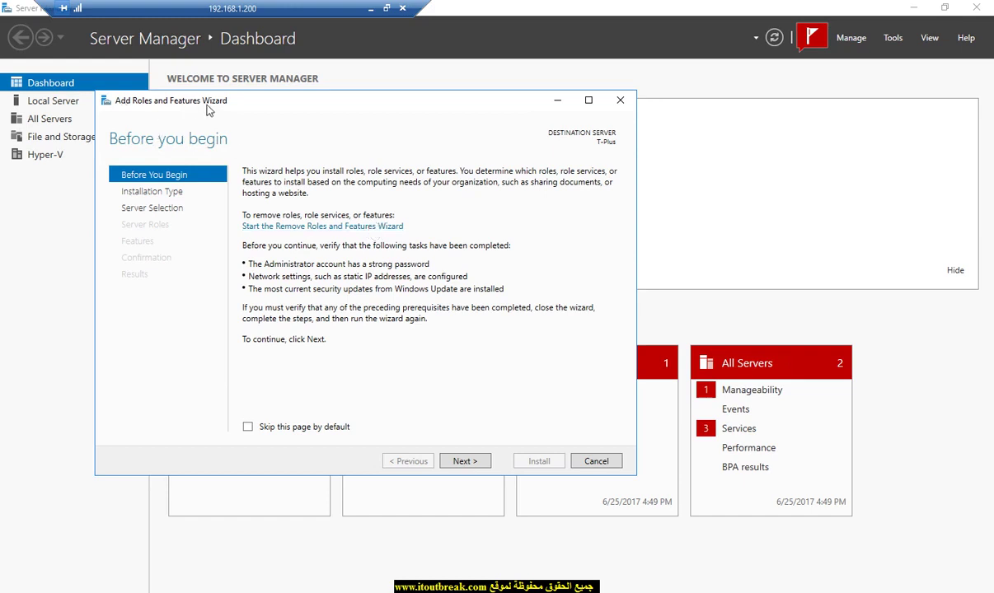
click(266, 225)
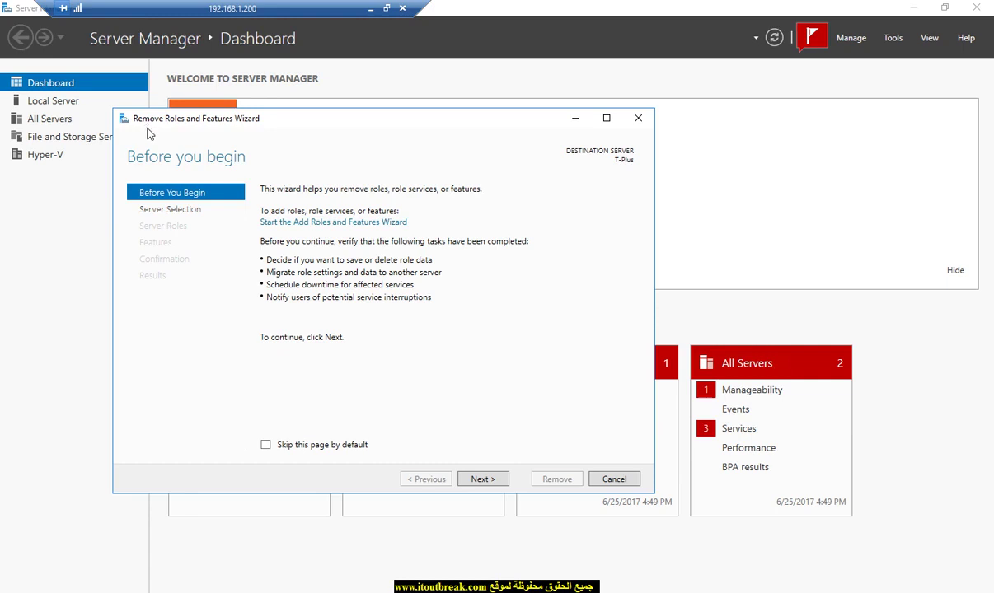
click(265, 223)
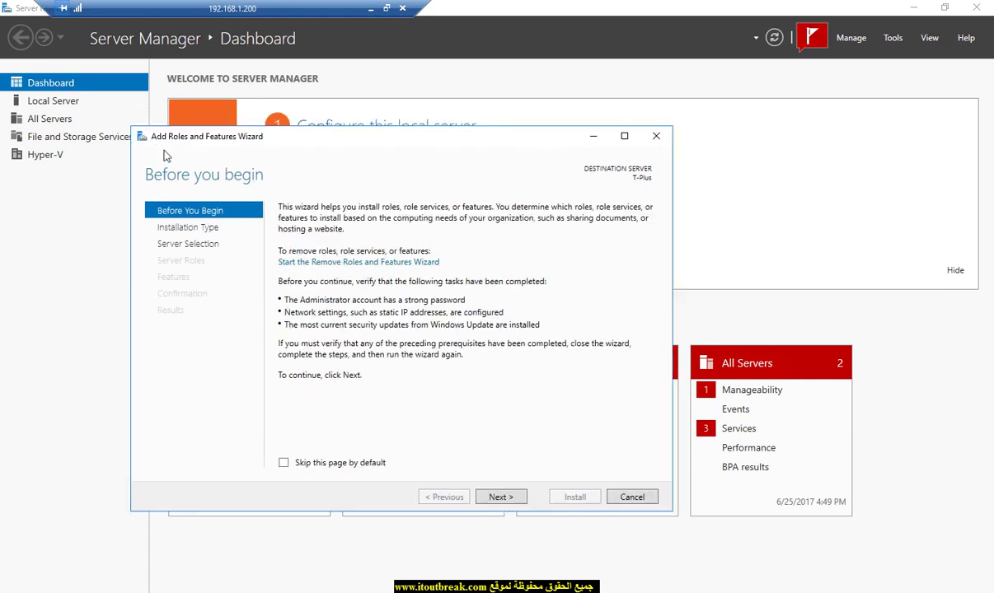
click(499, 498)
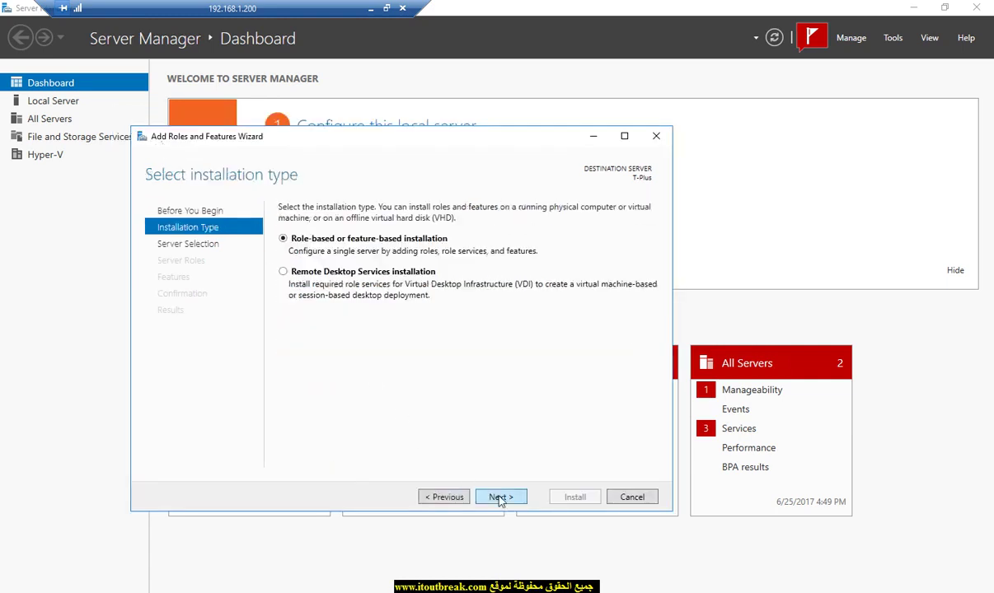
click(499, 497)
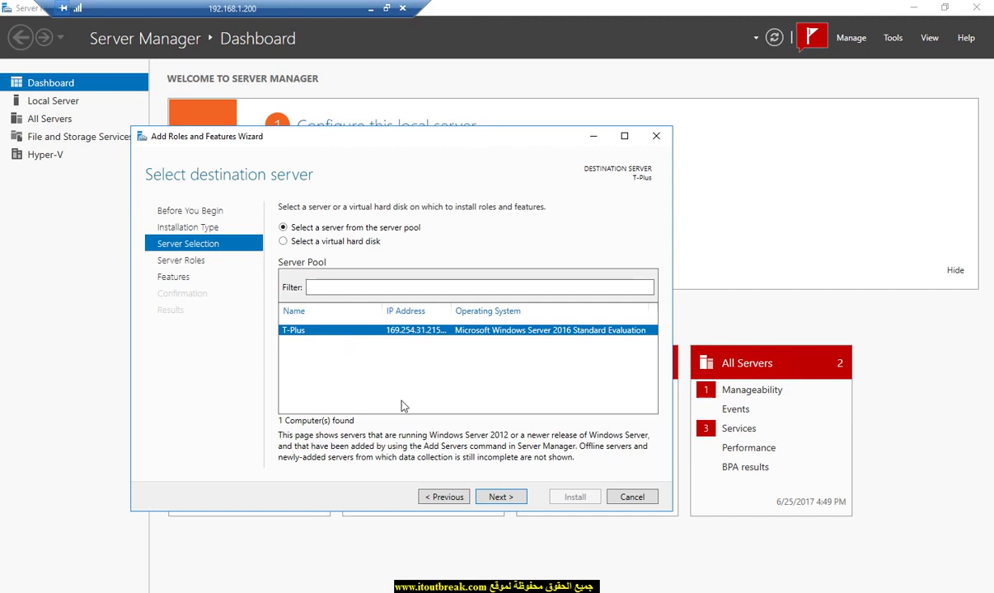
click(632, 497)
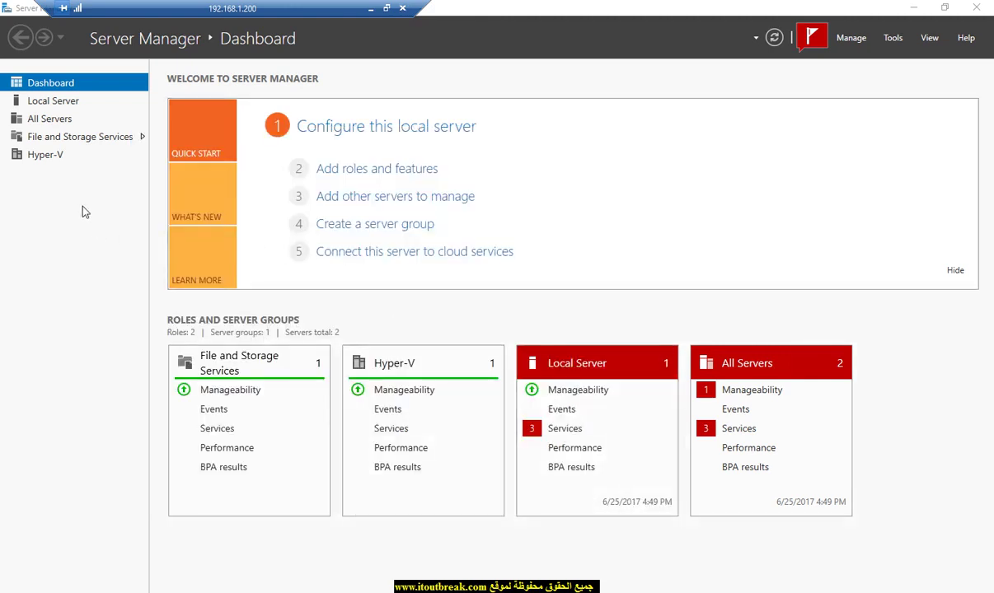
- View the All Servers page and the DNS search for adding servers, then close the Add Servers dialog without adding any
click(52, 124)
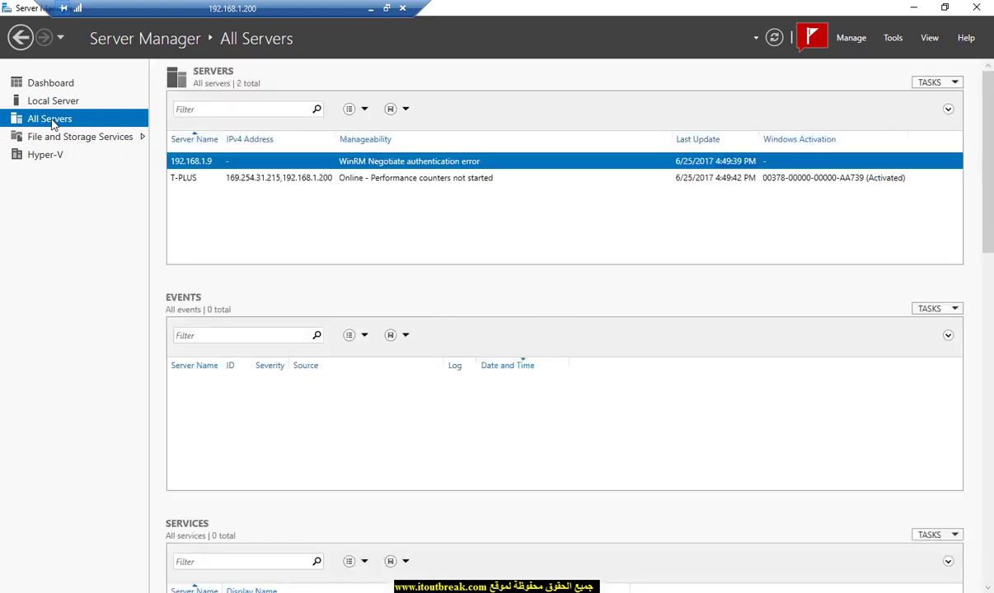
right_click(52, 124)
click(95, 129)
click(338, 159)
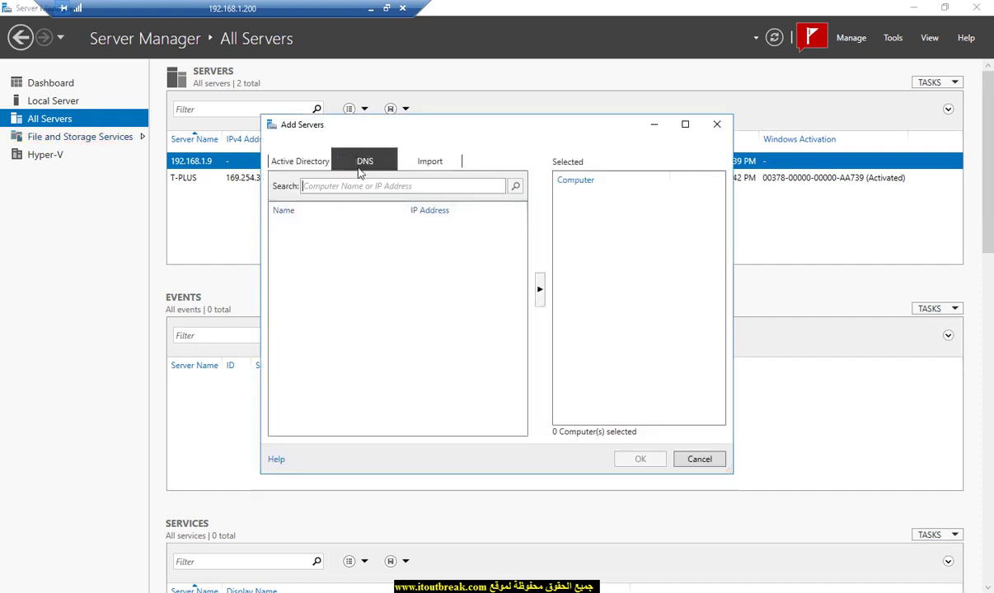
click(716, 125)
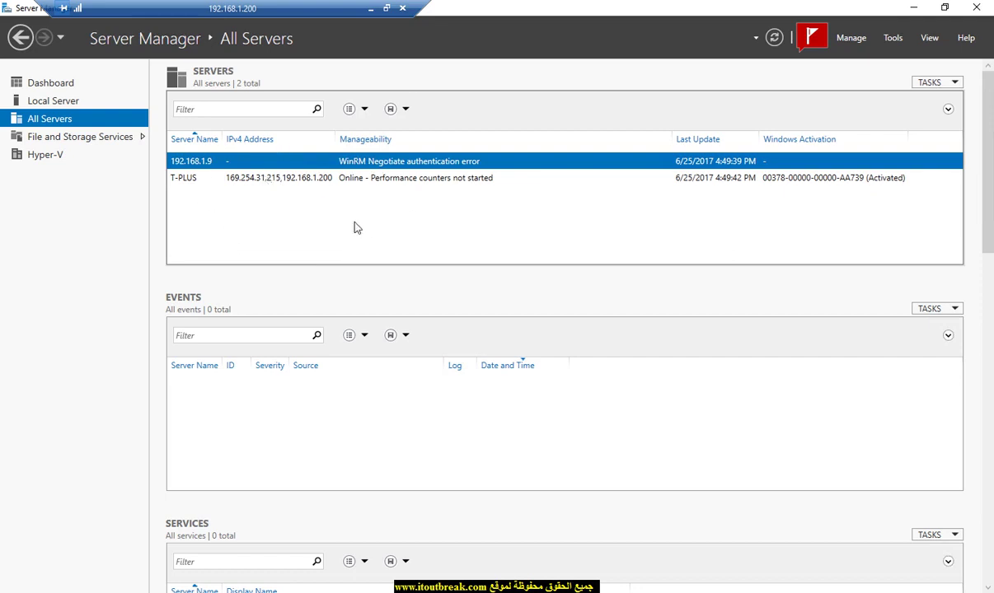
- Start adding roles and features from the dashboard, using a role-based or feature-based installation on the T-Plus server
click(51, 83)
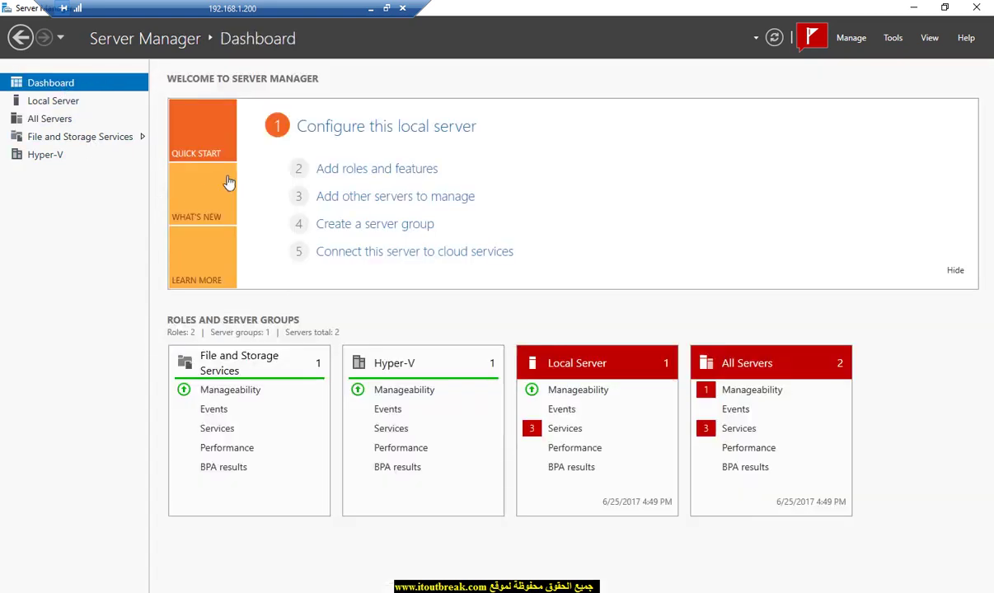
click(338, 168)
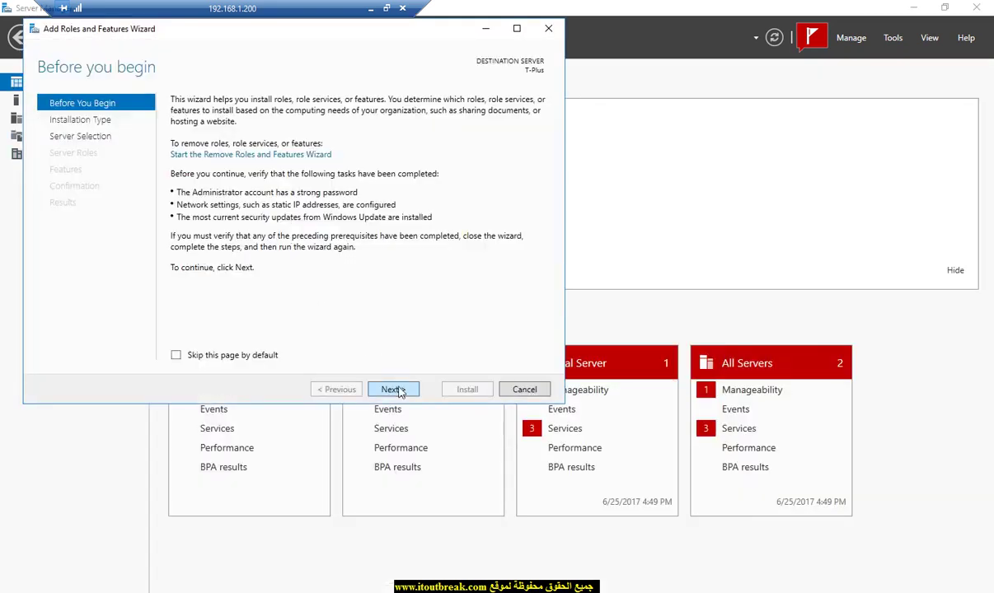
click(394, 389)
click(400, 391)
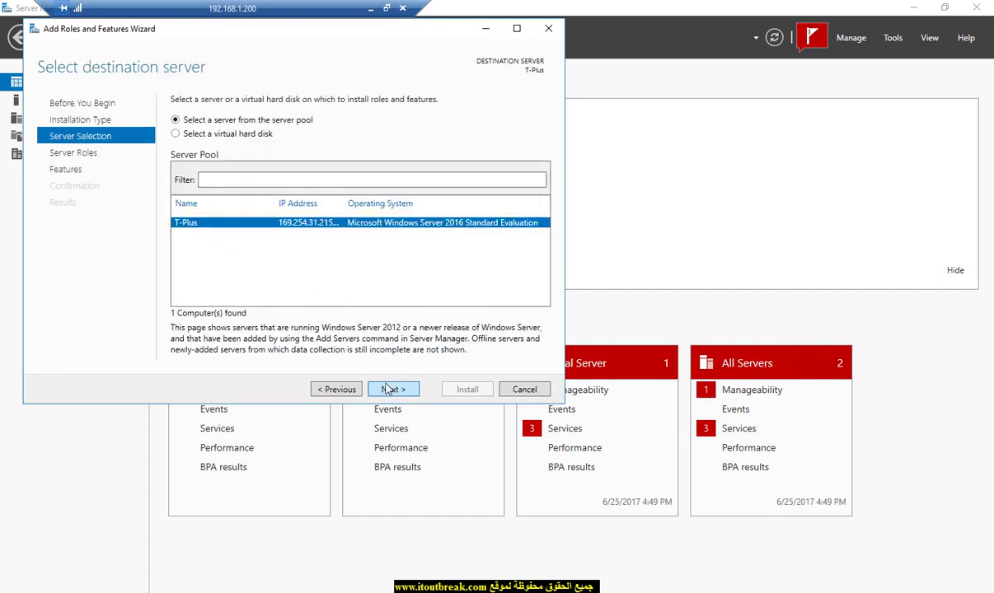
click(389, 389)
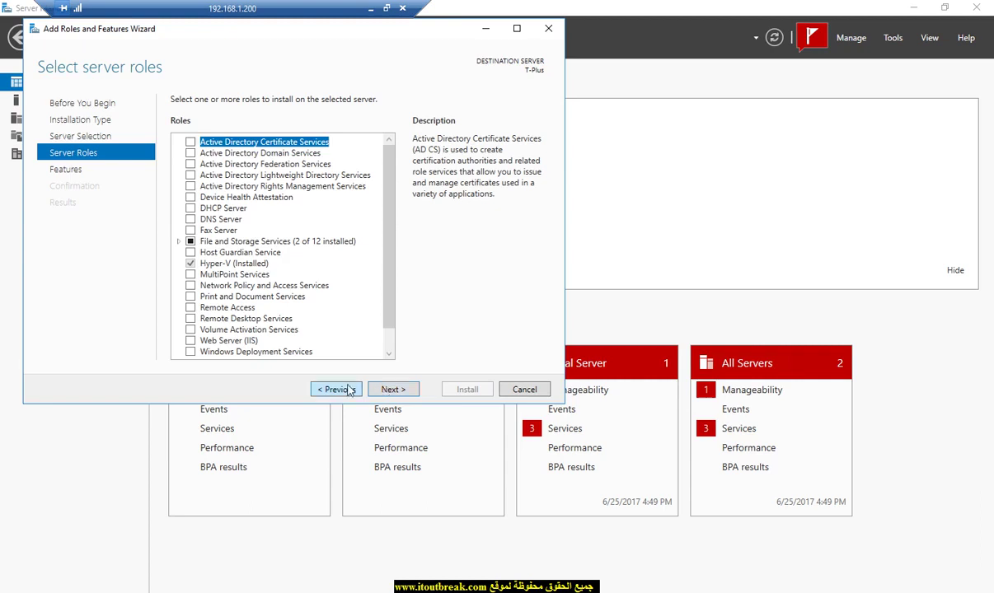
- Try to use the virtual hard disk E:\VM\Test\Test.vhdx as the installation destination, then cancel the request
click(334, 389)
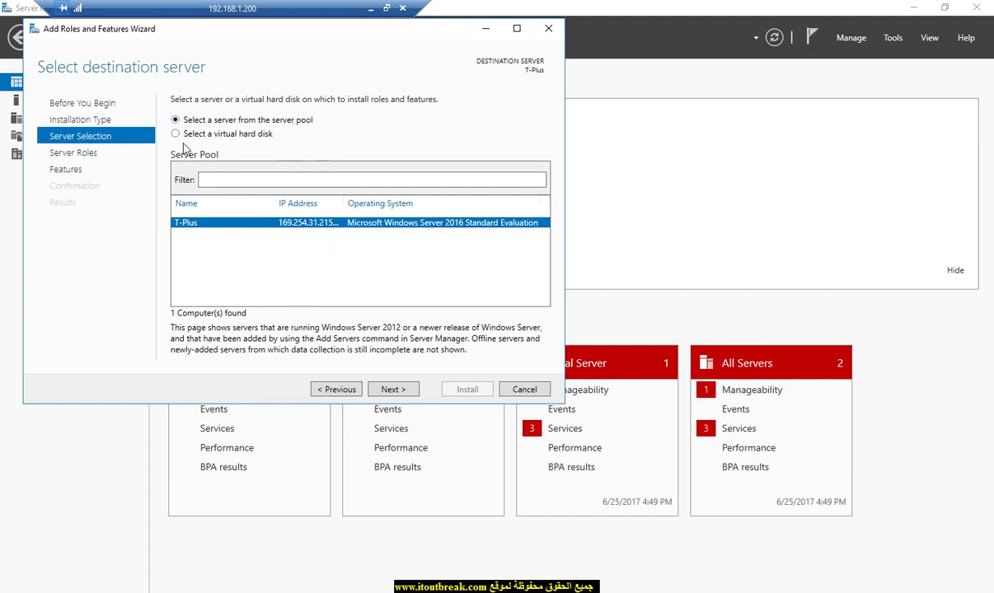
click(174, 134)
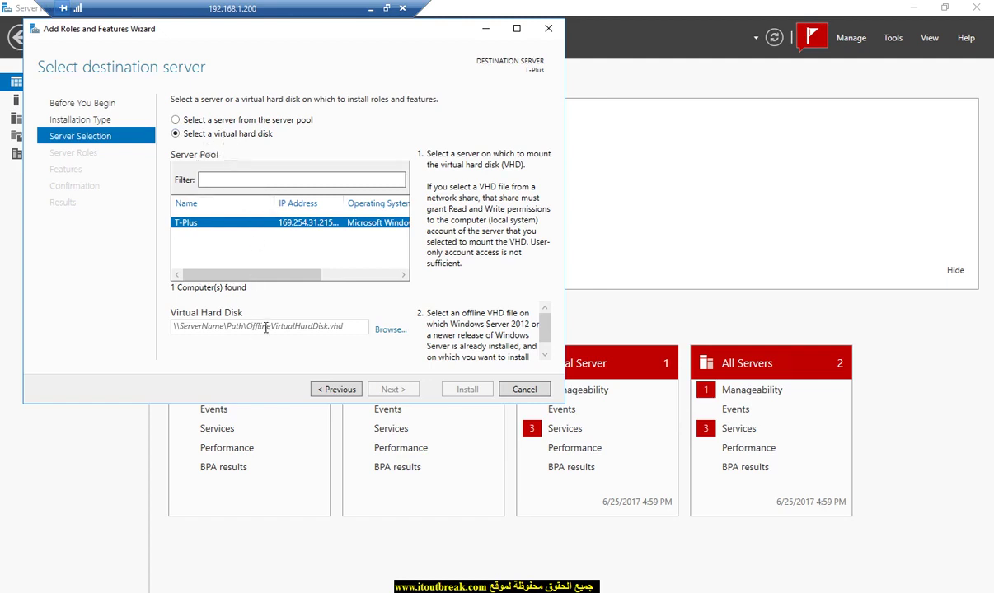
click(384, 329)
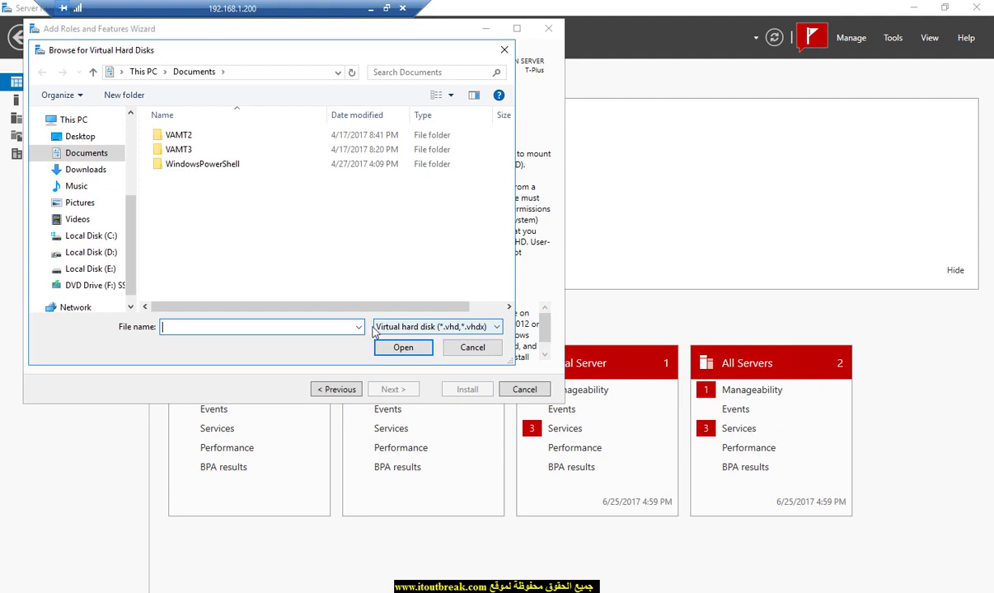
click(106, 252)
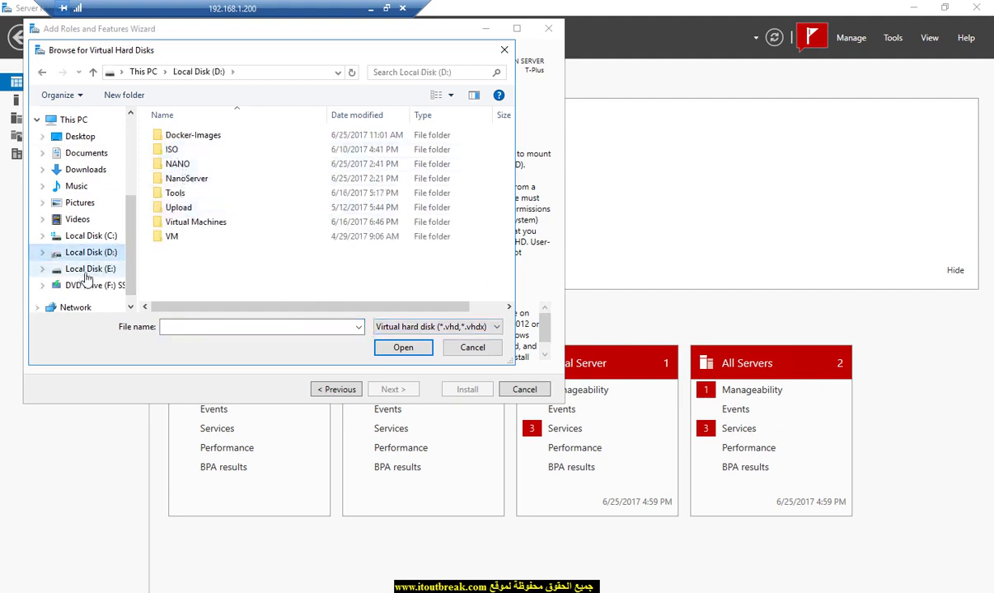
click(86, 272)
double_click(171, 149)
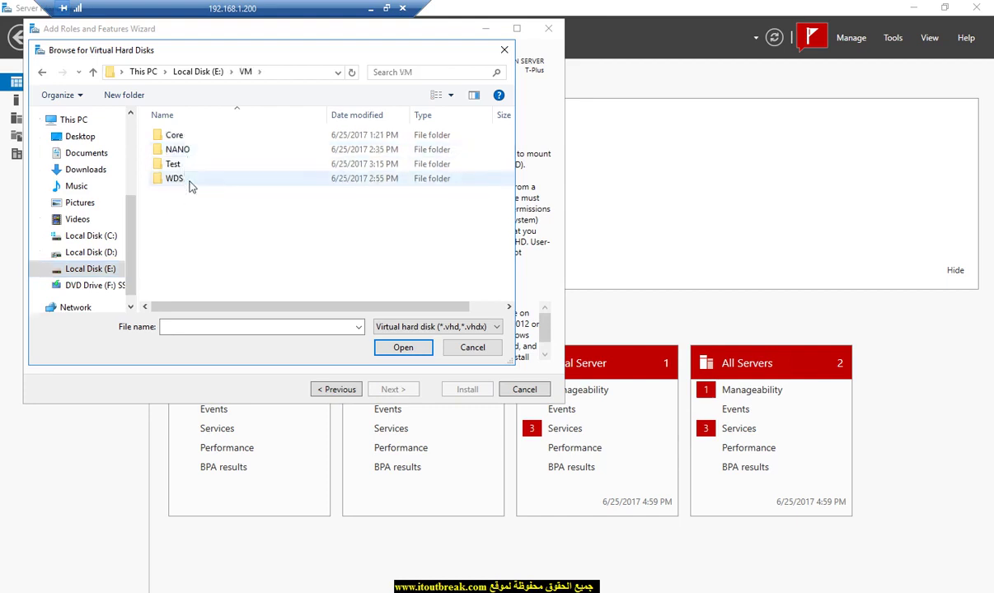
click(189, 185)
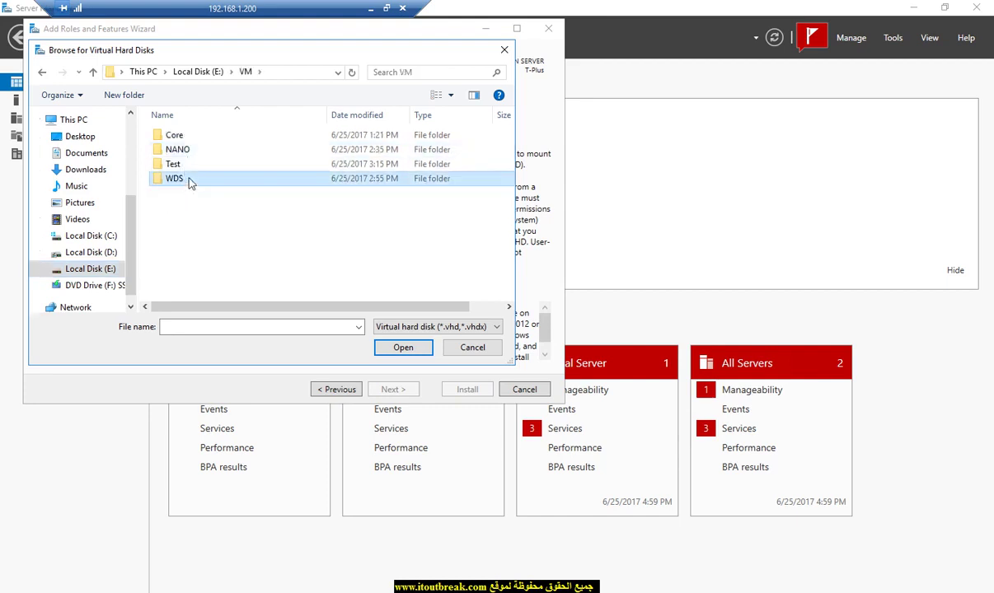
click(184, 167)
double_click(185, 167)
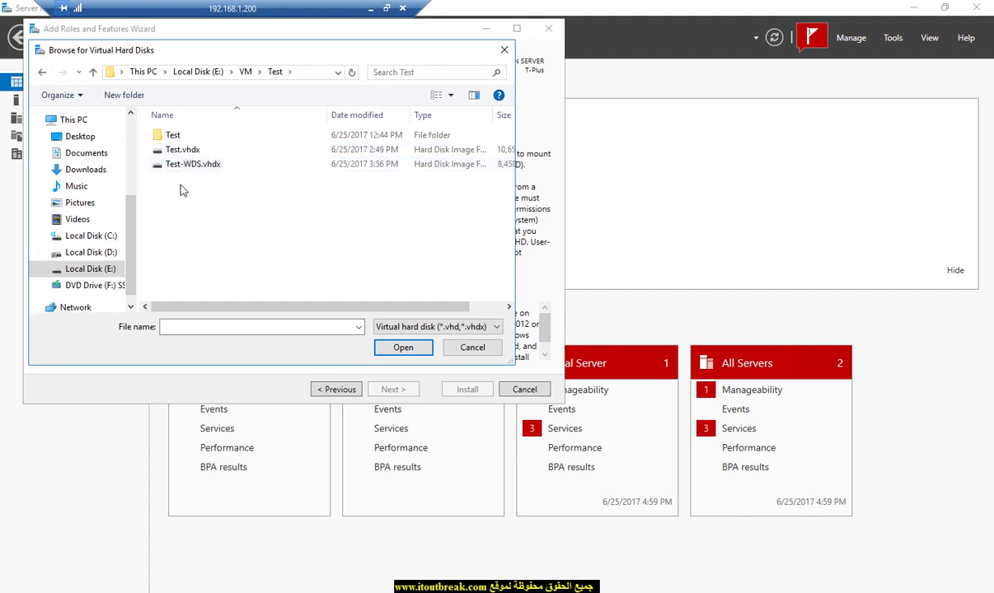
double_click(165, 149)
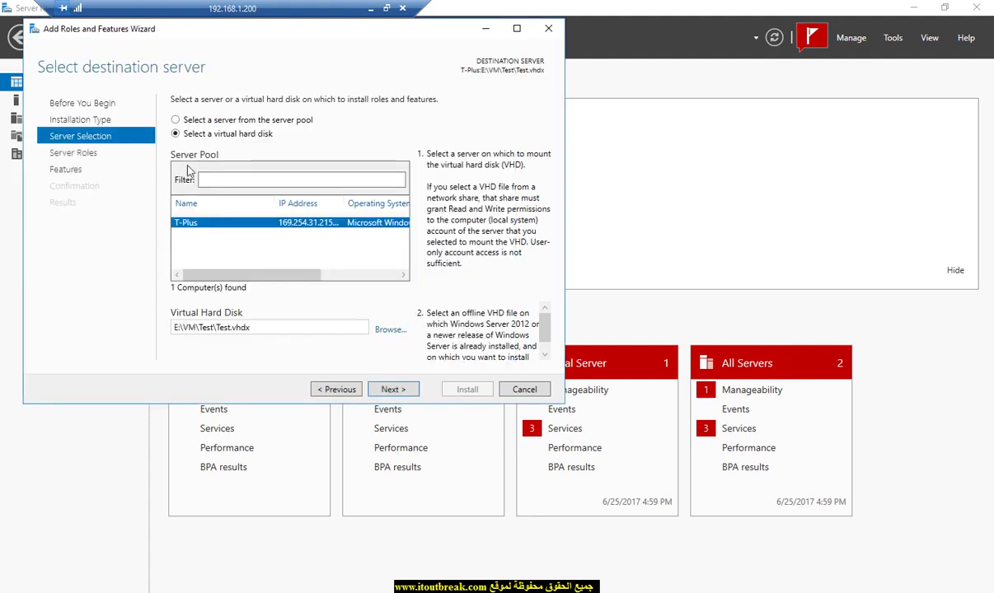
click(392, 389)
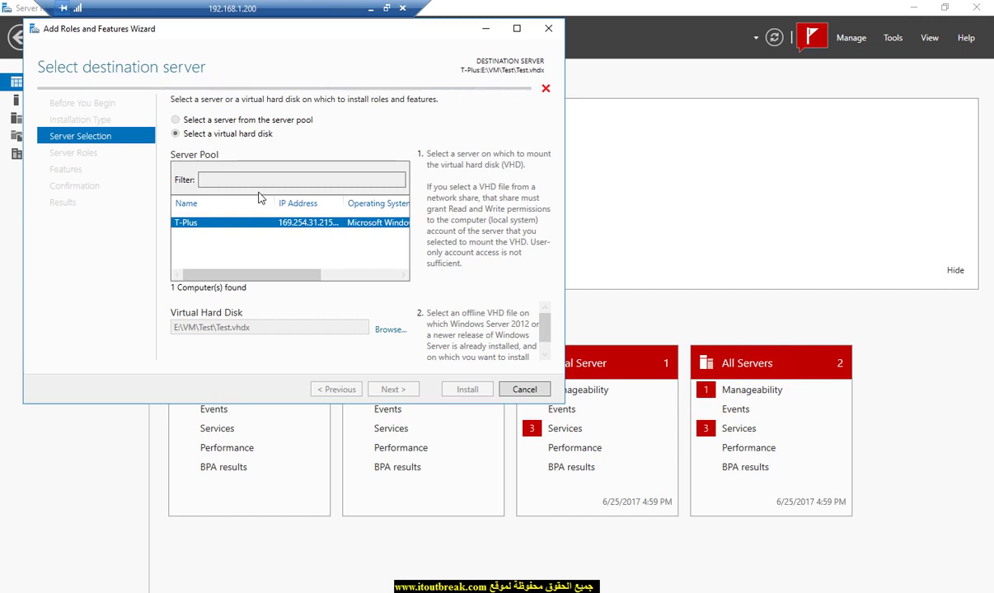
click(546, 88)
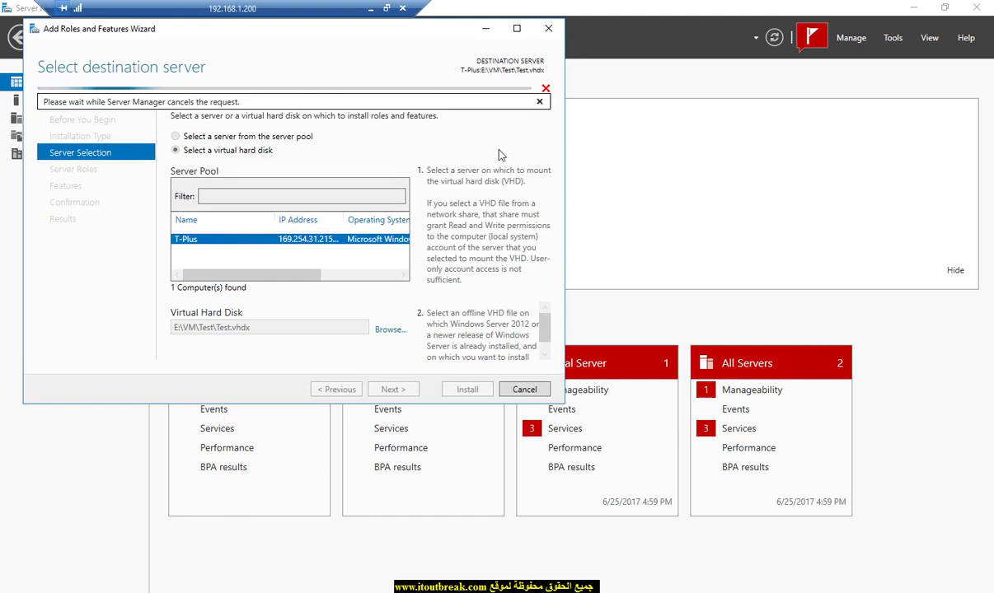
click(545, 89)
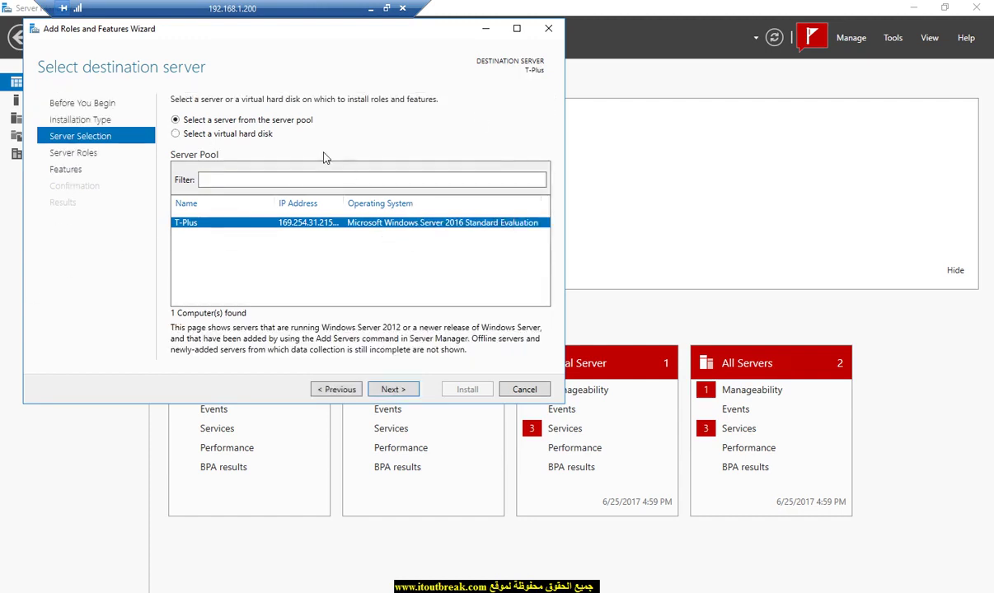
- Select the DNS Server role for T-Plus from the server pool, including its required management tools
click(384, 390)
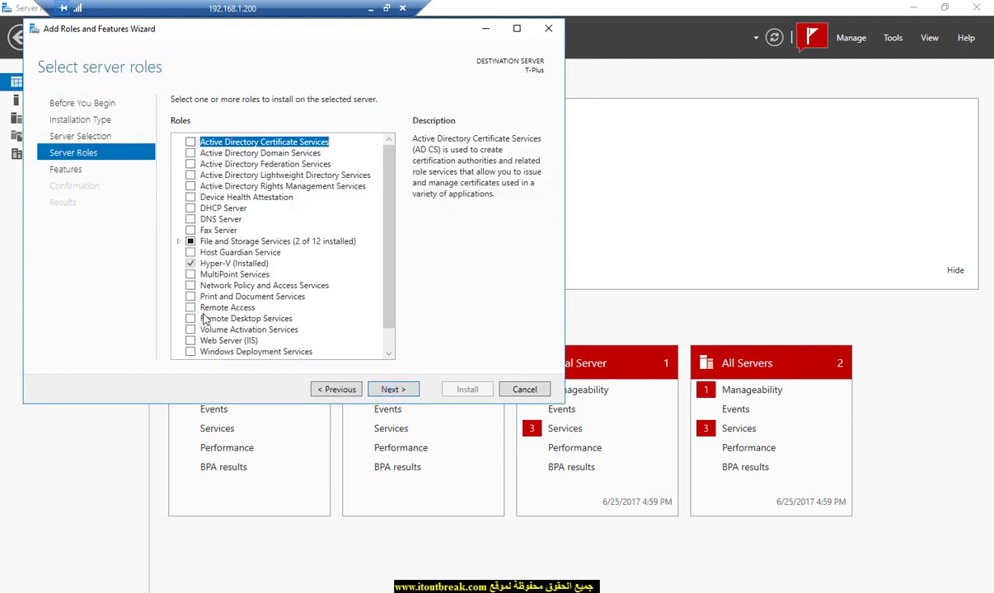
scroll(208, 320, down, 1)
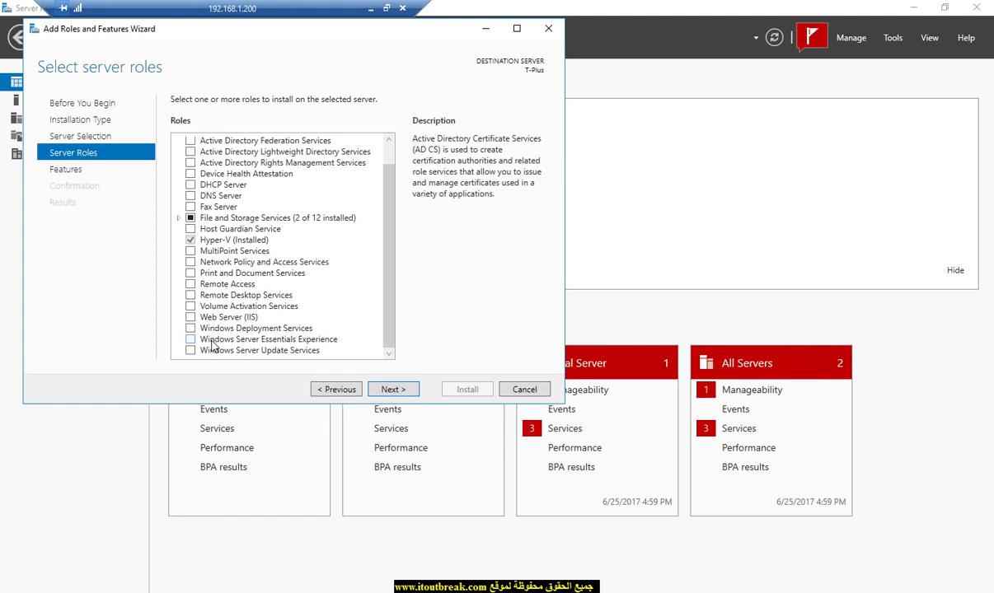
click(190, 195)
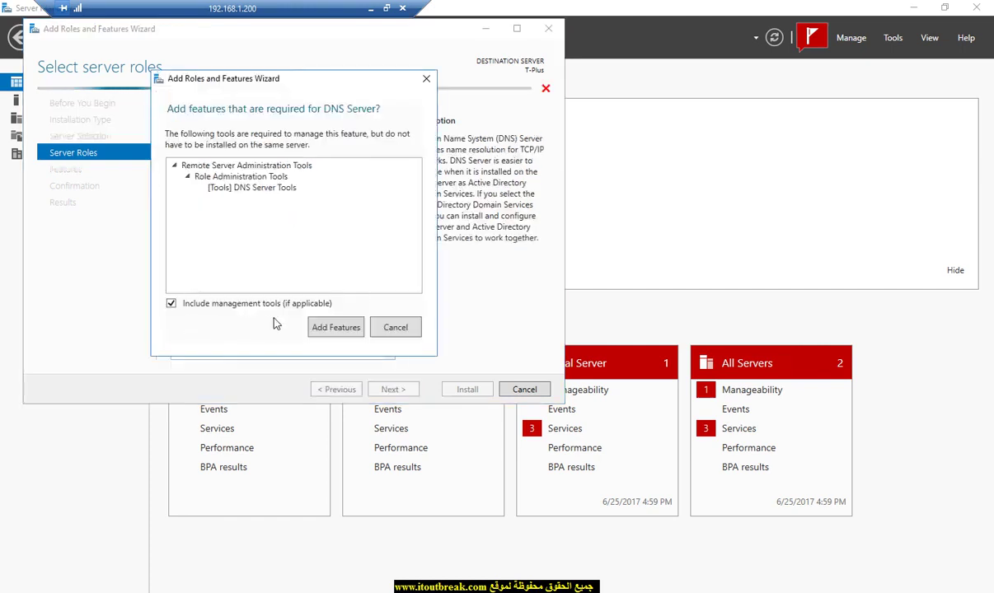
click(326, 329)
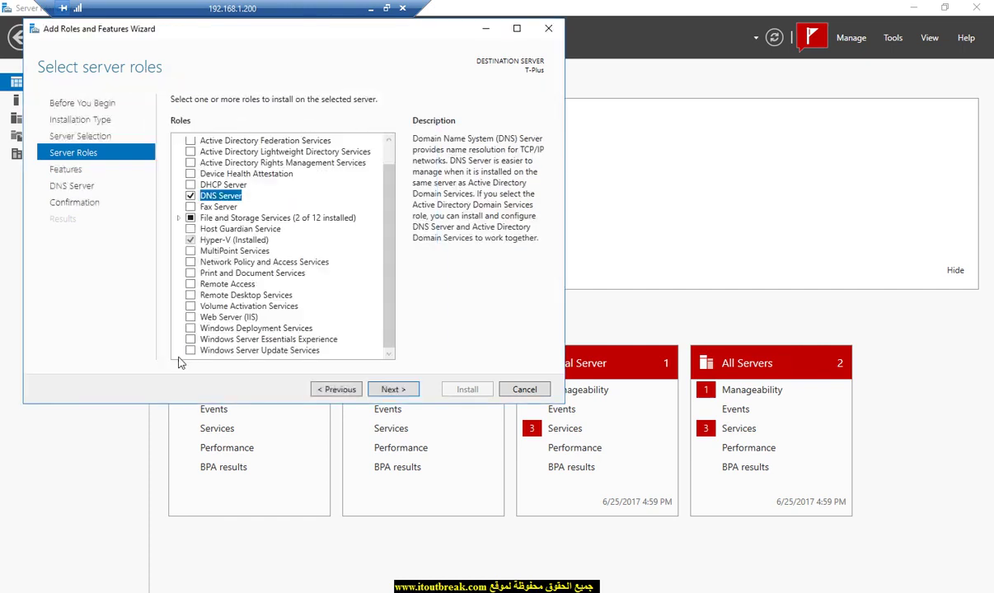
- Proceed without selecting additional features and install the DNS Server role without automatic restart
click(385, 394)
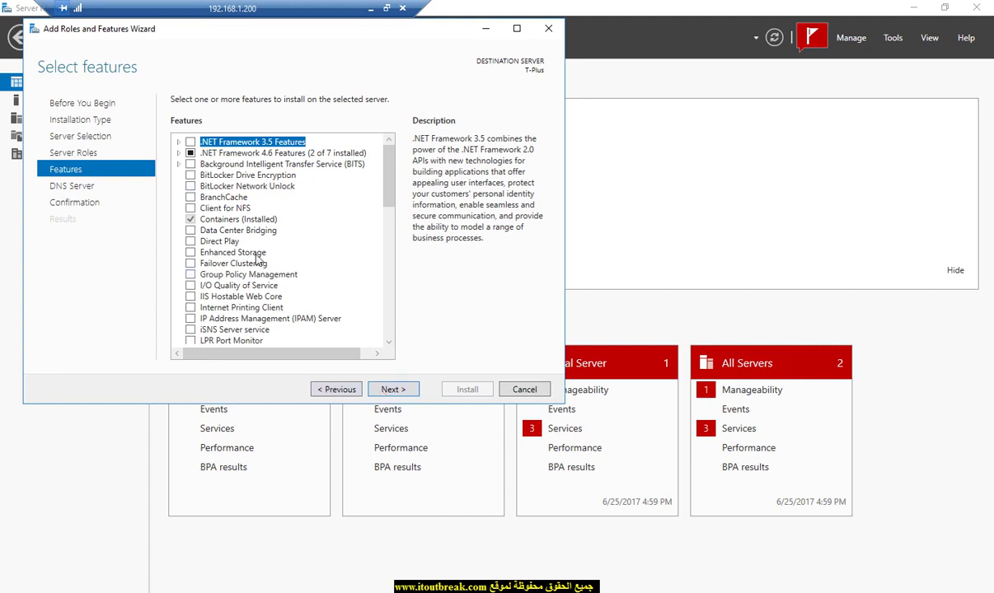
scroll(280, 284, down, 3)
scroll(279, 284, down, 12)
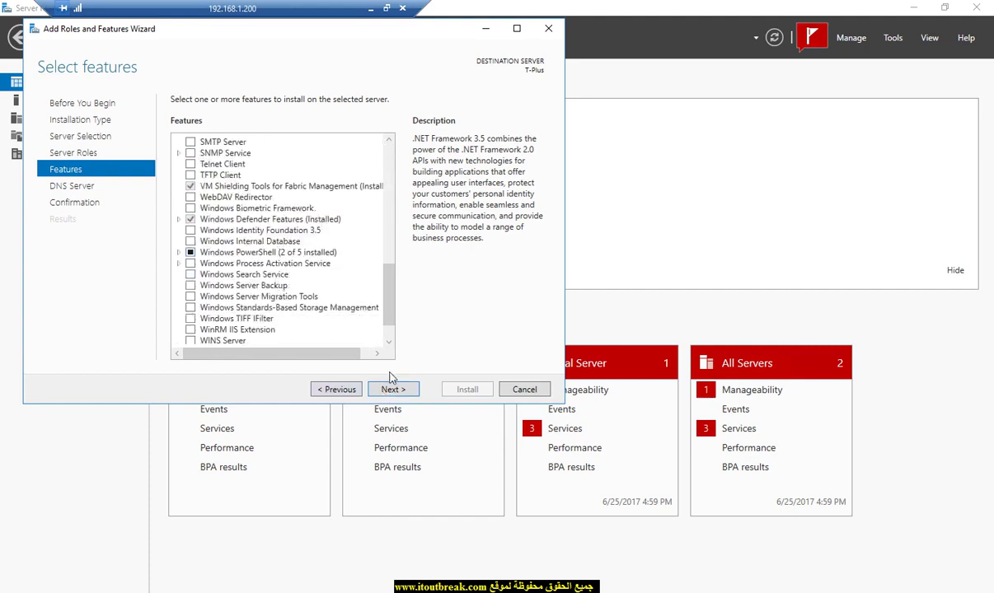
click(398, 390)
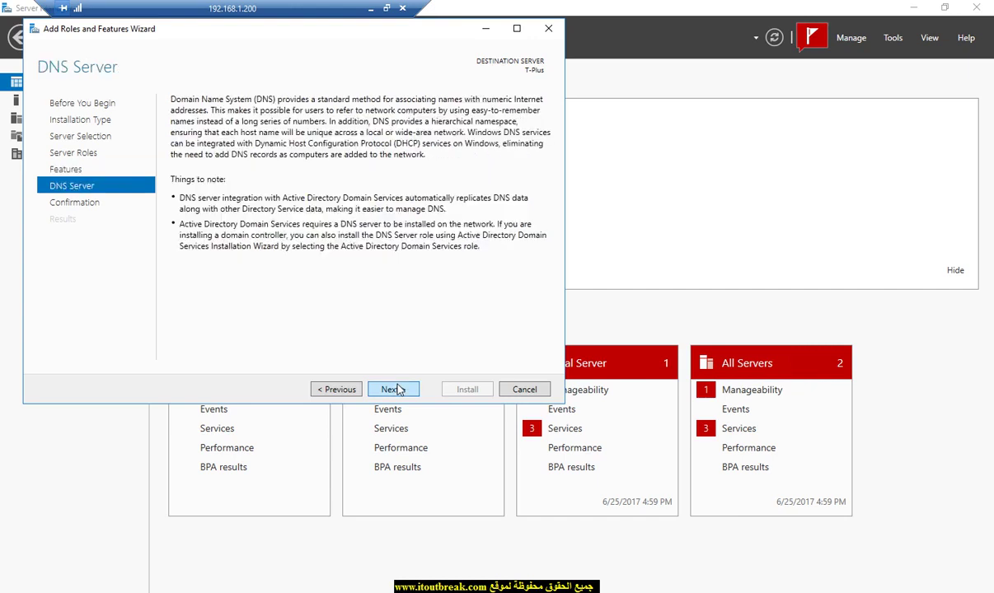
click(397, 390)
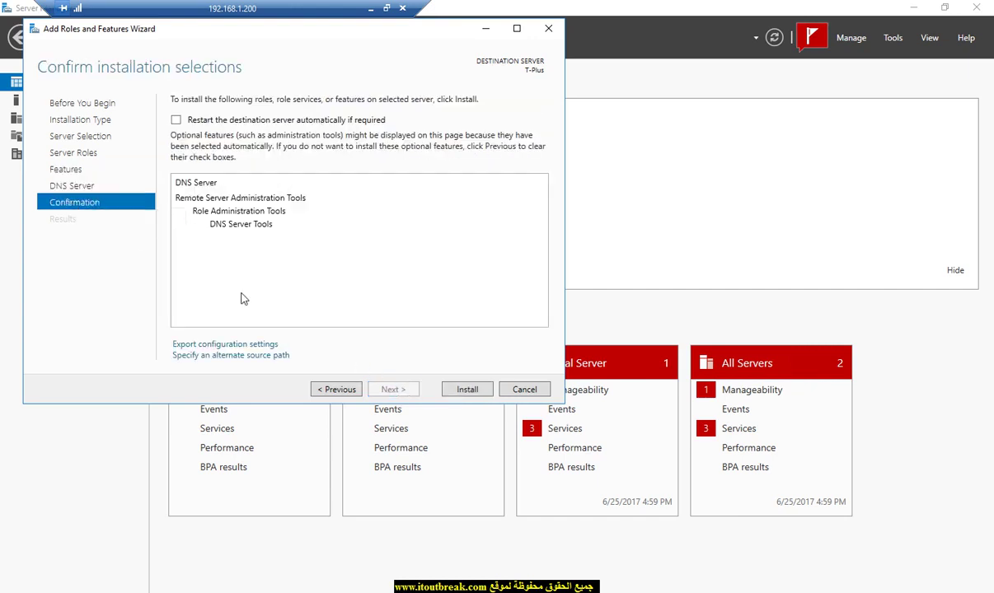
click(463, 392)
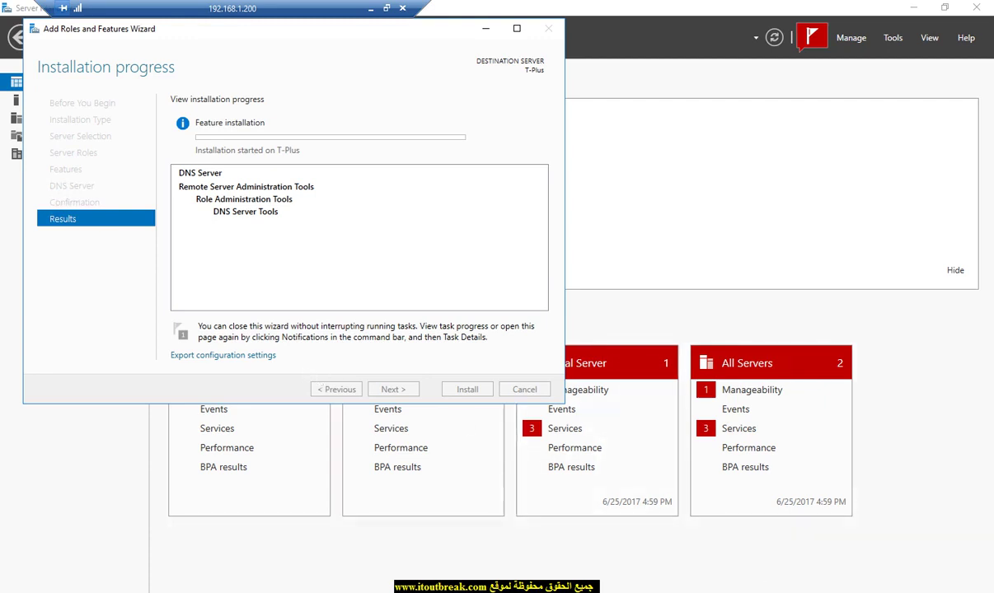
- Check the running apps and background processes in Task Manager while the DNS Server installation runs, and close it
right_click(734, 587)
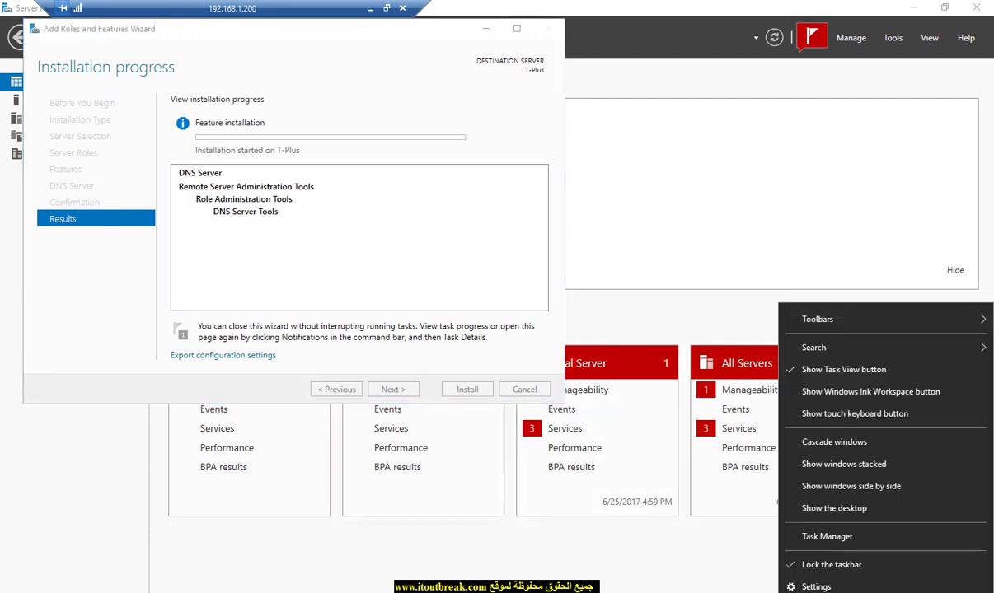
click(801, 507)
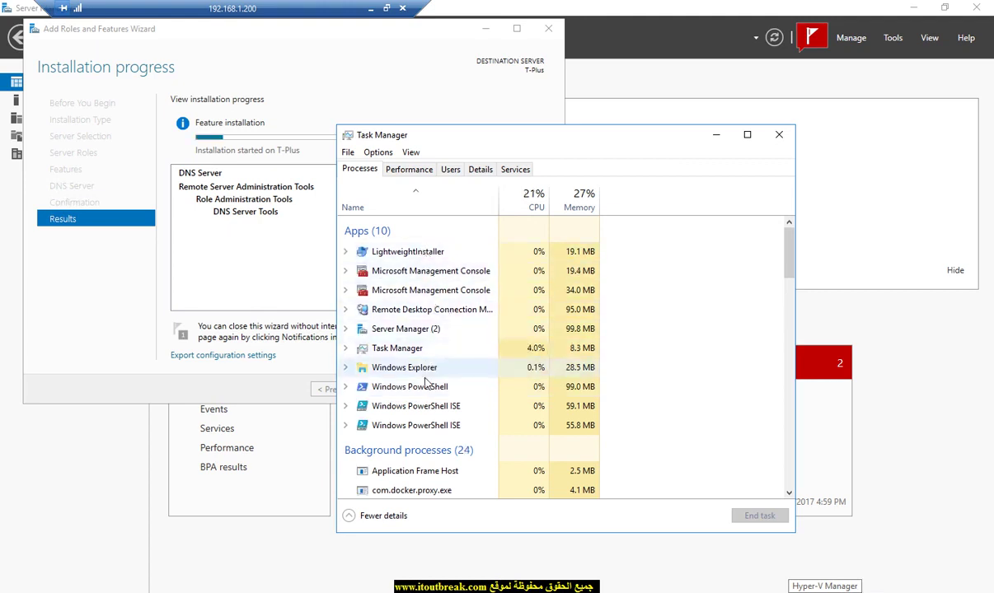
scroll(419, 436, down, 5)
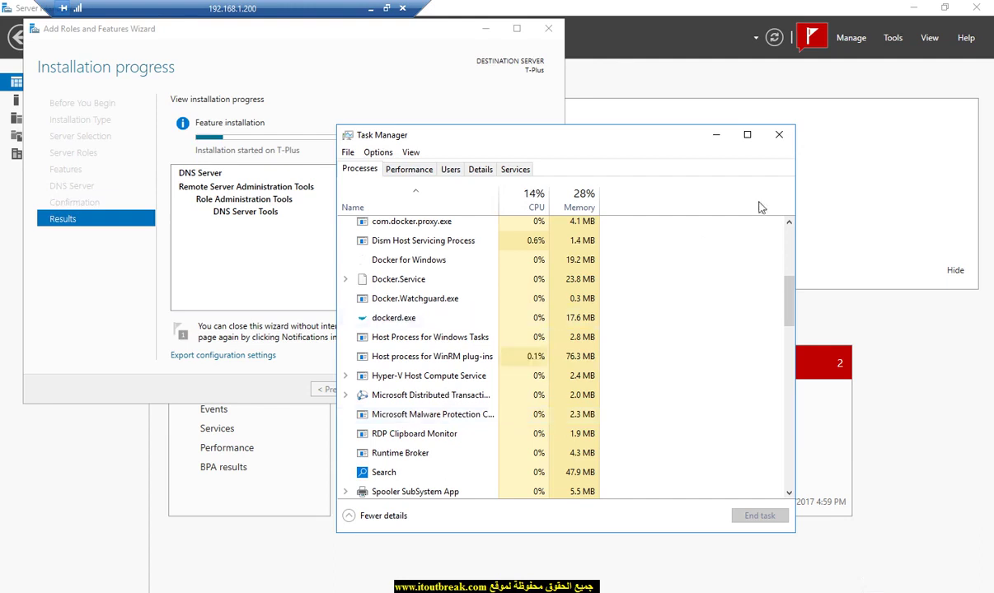
click(772, 140)
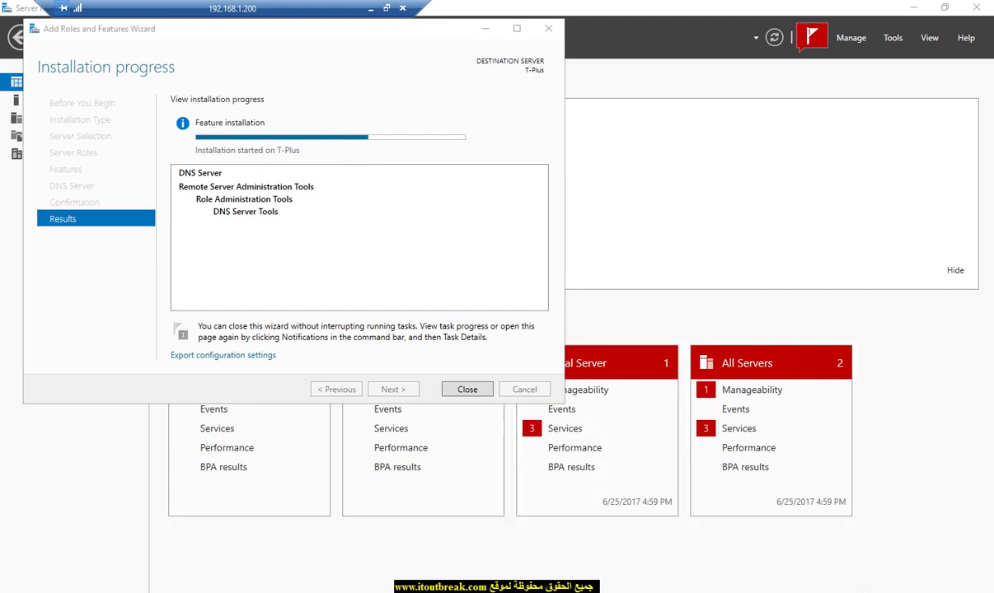
- Switch to a new Windows PowerShell window with administrator rights and reposition it for working in the console
right_click(460, 590)
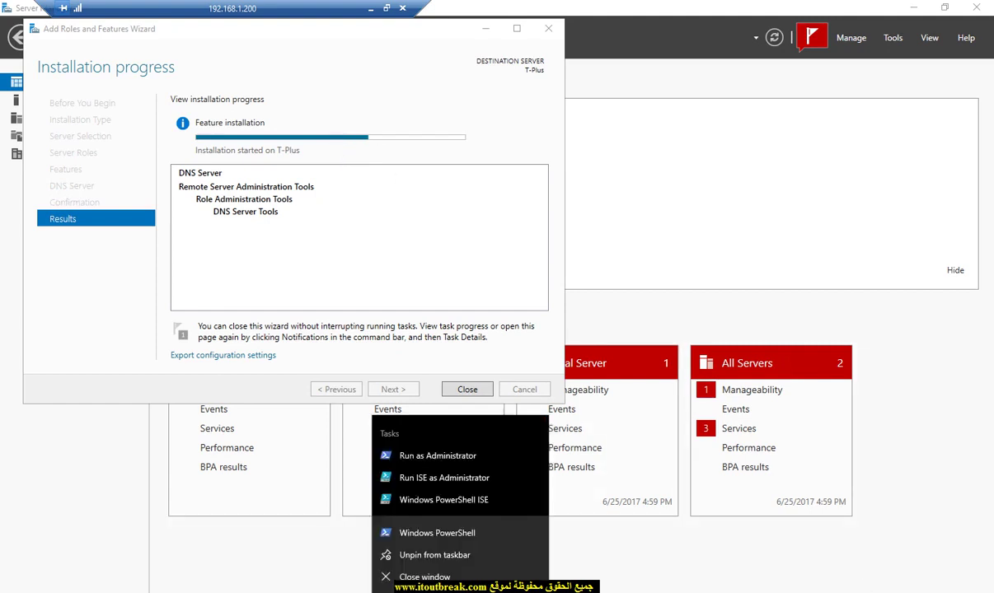
right_click(434, 533)
click(449, 459)
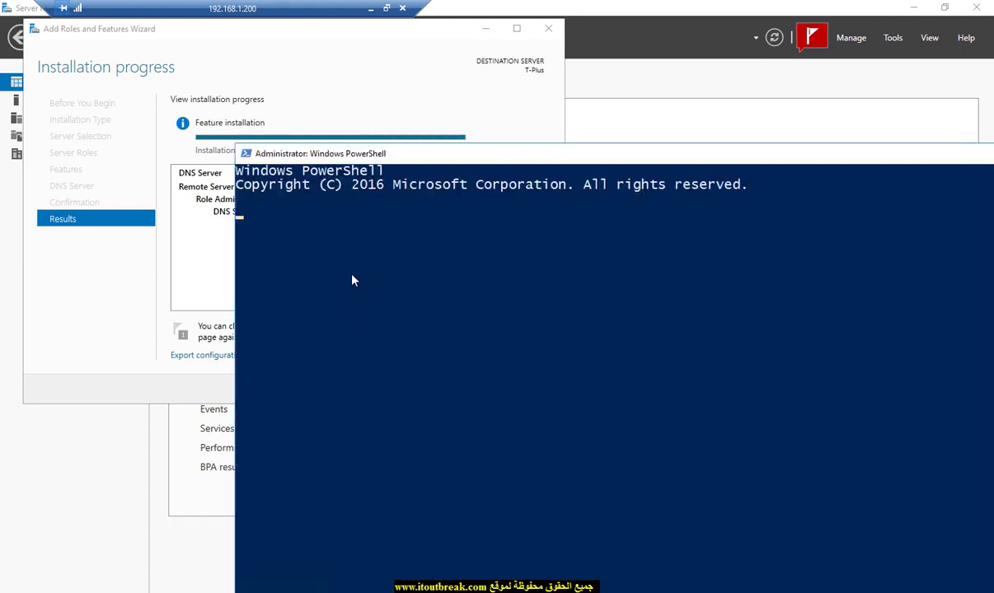
drag(371, 153, 233, 97)
click(344, 256)
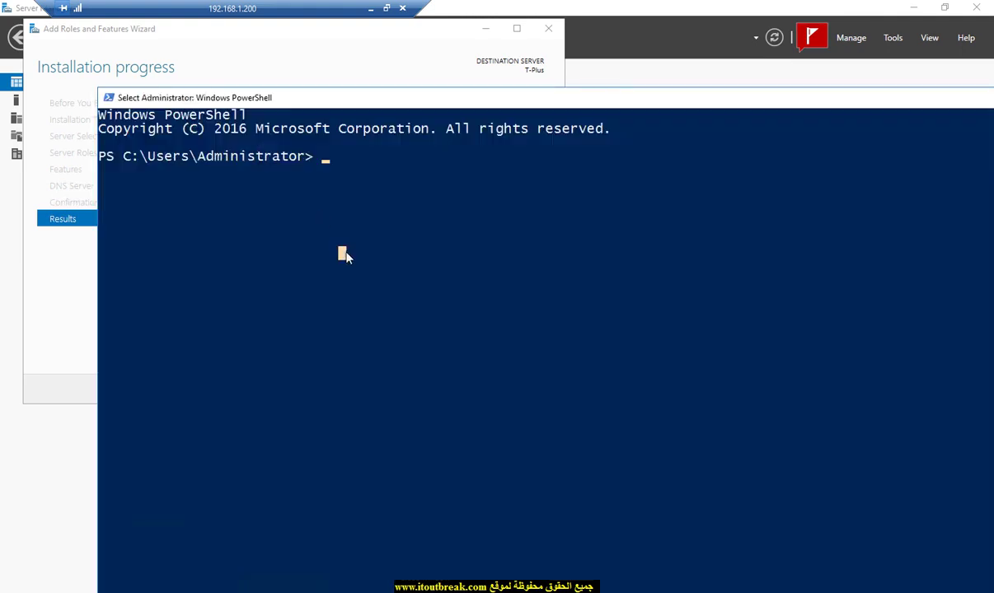
- Change to the root of drive C with cd\ and clear the console screen
text(cd\)
key(Return)
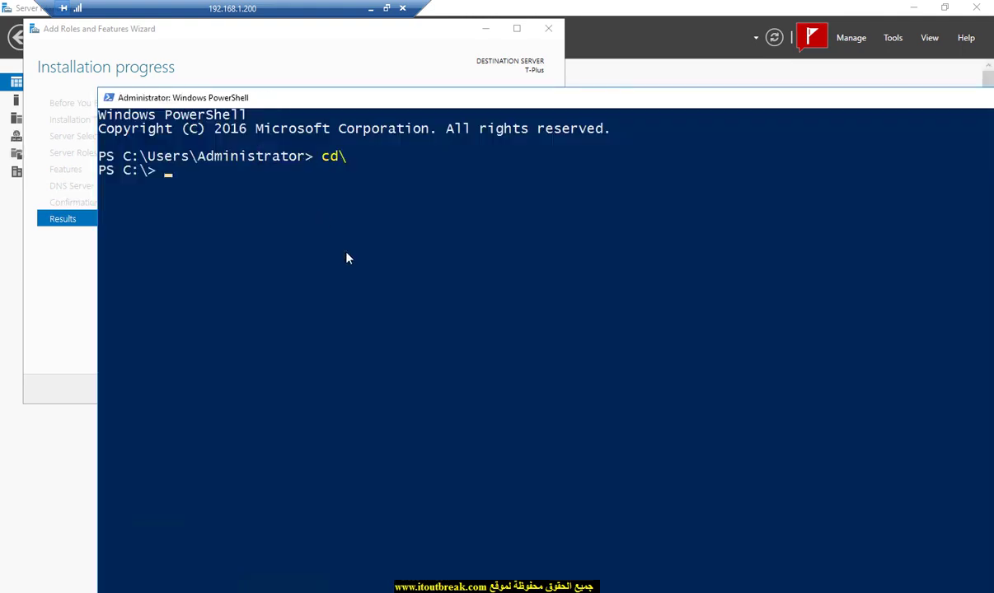
text(cls)
key(Return)
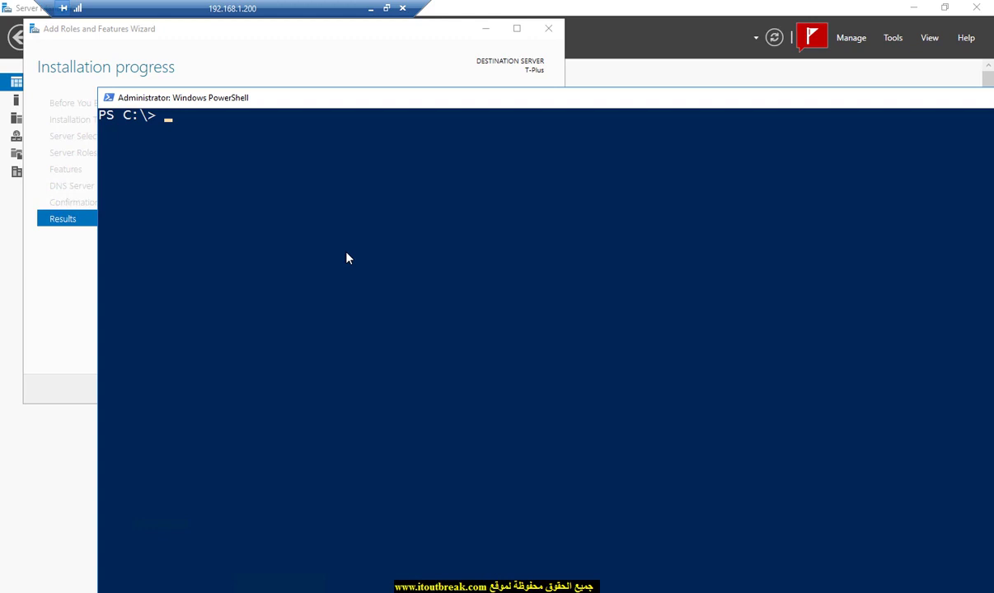
- List all roles and features on the server with Get-WindowsFeature and maximize the PowerShell window
text(get-windows)
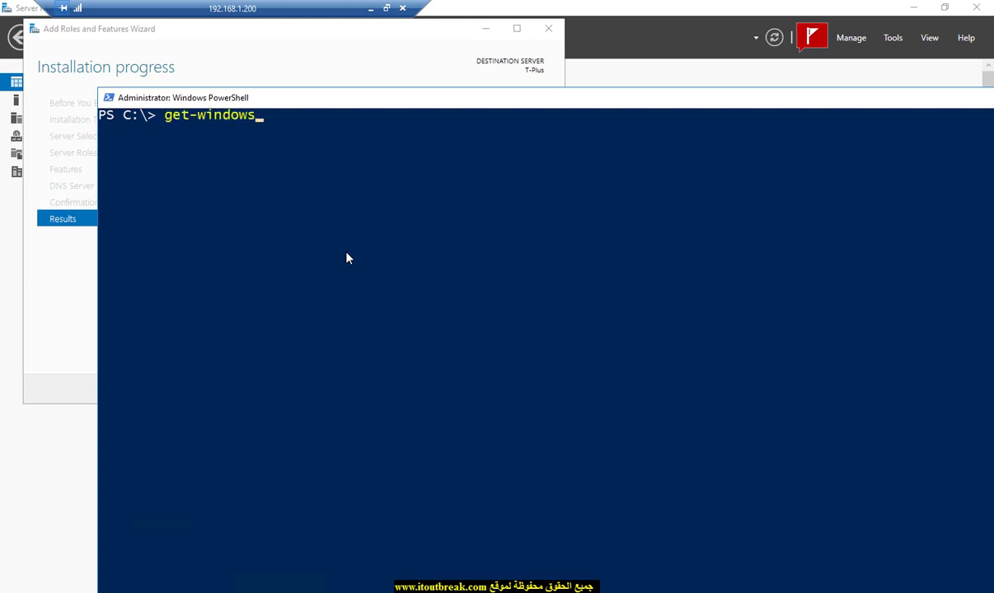
text(fe)
key(Tab)
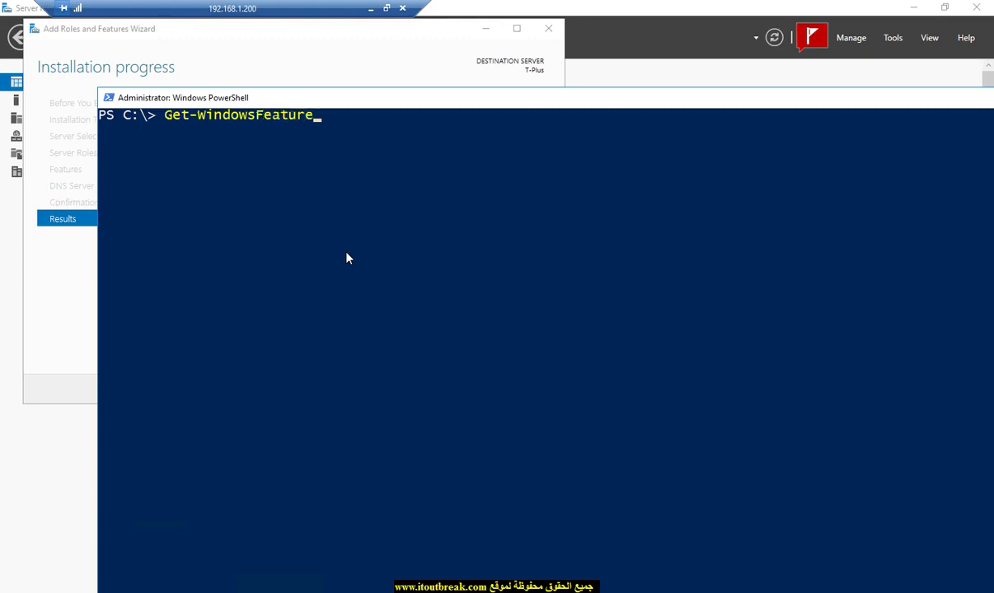
key(Return)
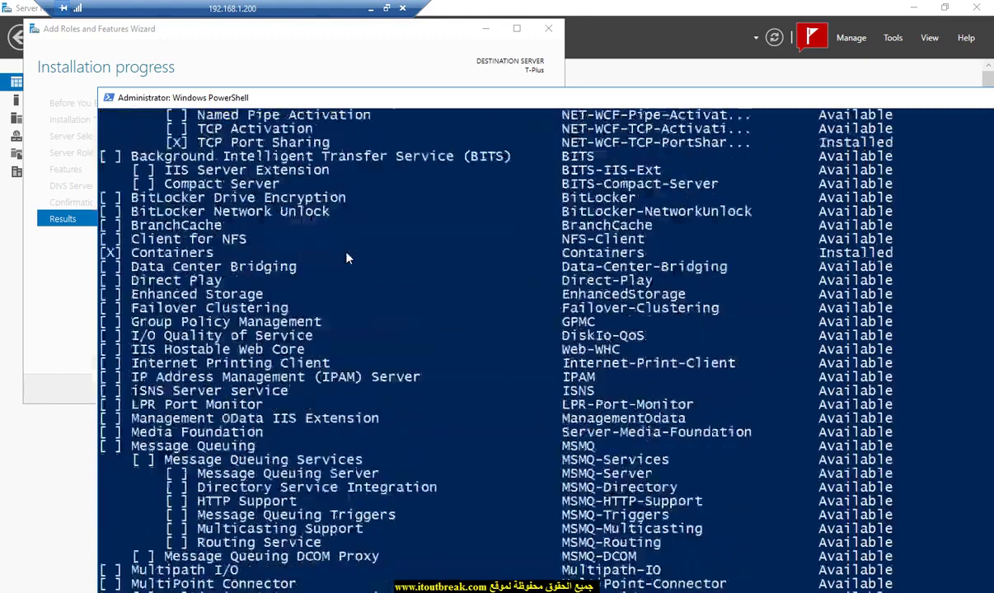
double_click(369, 97)
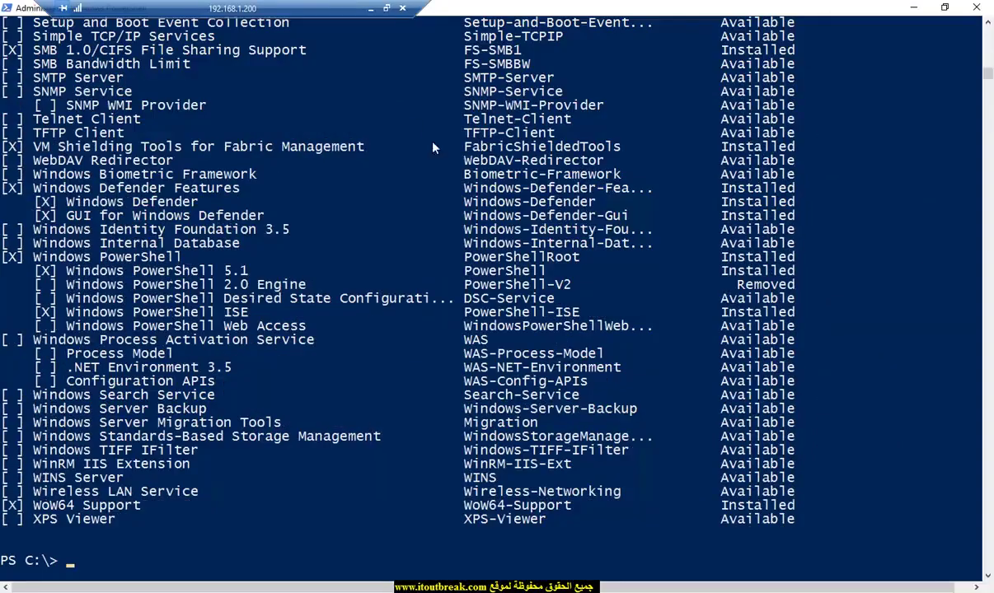
- Examine the display names, feature names and install states throughout the list, including the DNS Server entry, and return to the prompt
click(988, 559)
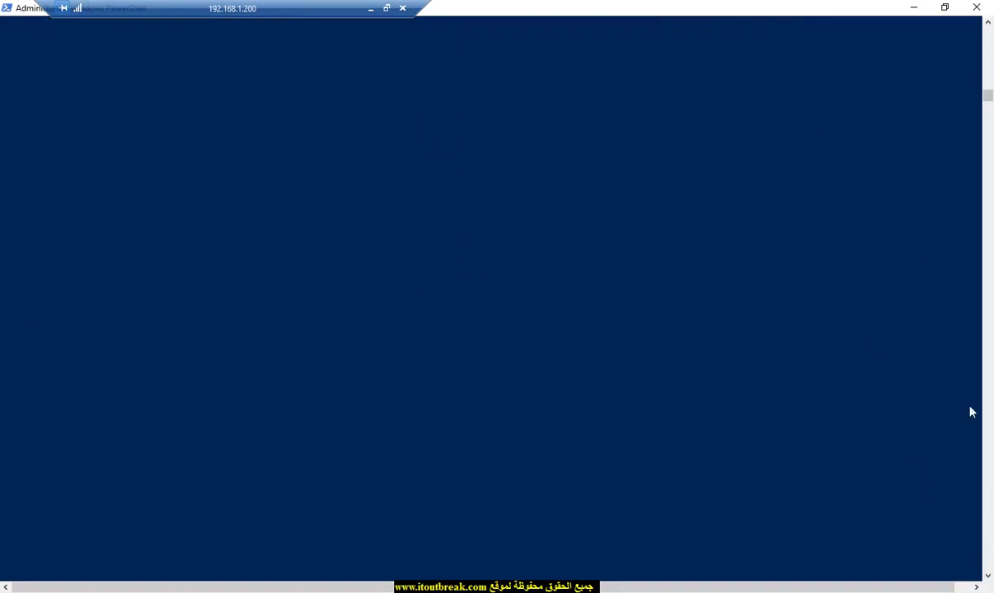
drag(988, 91, 988, 47)
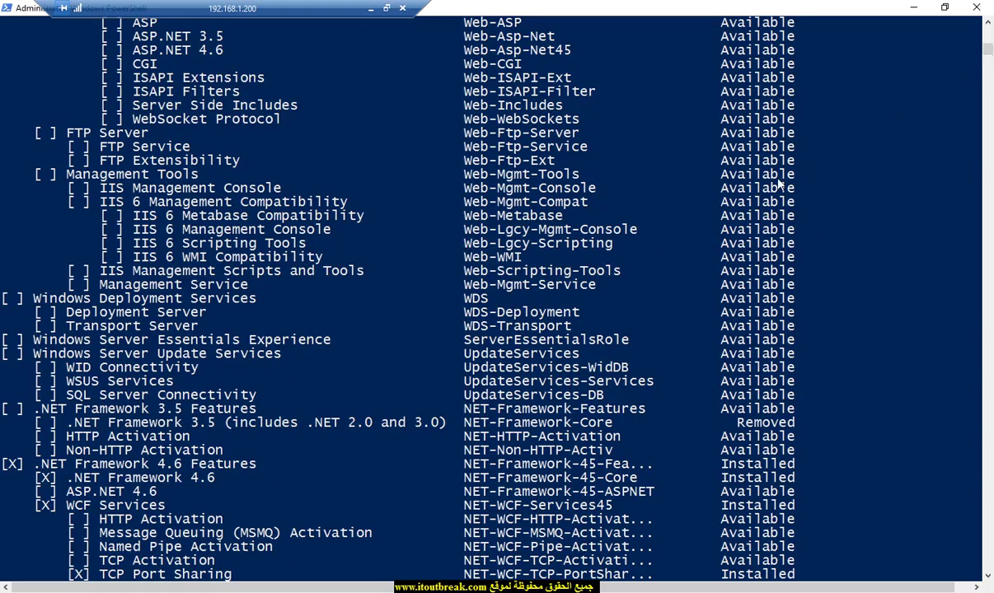
scroll(241, 305, down, 4)
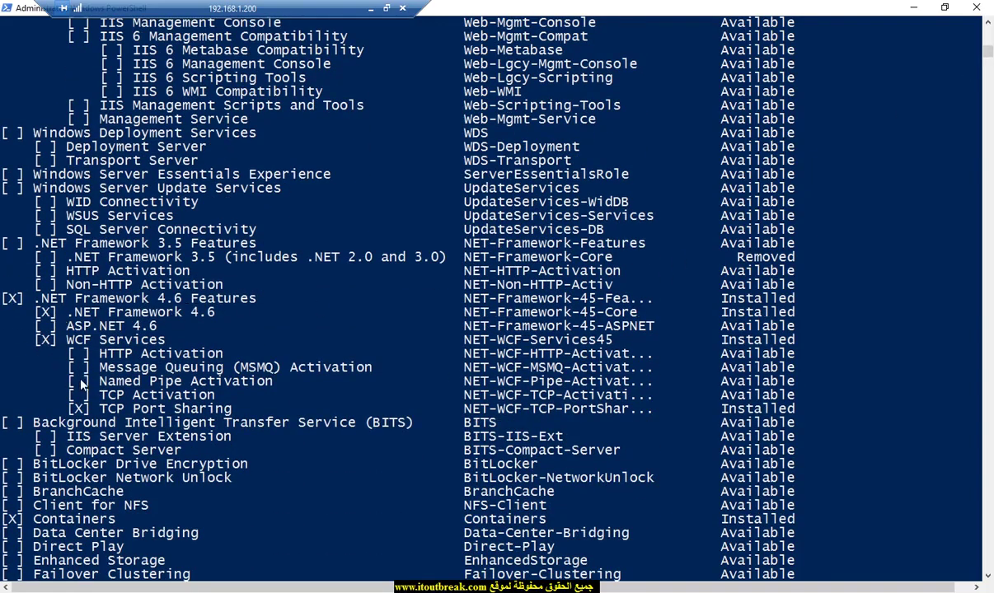
scroll(78, 381, up, 20)
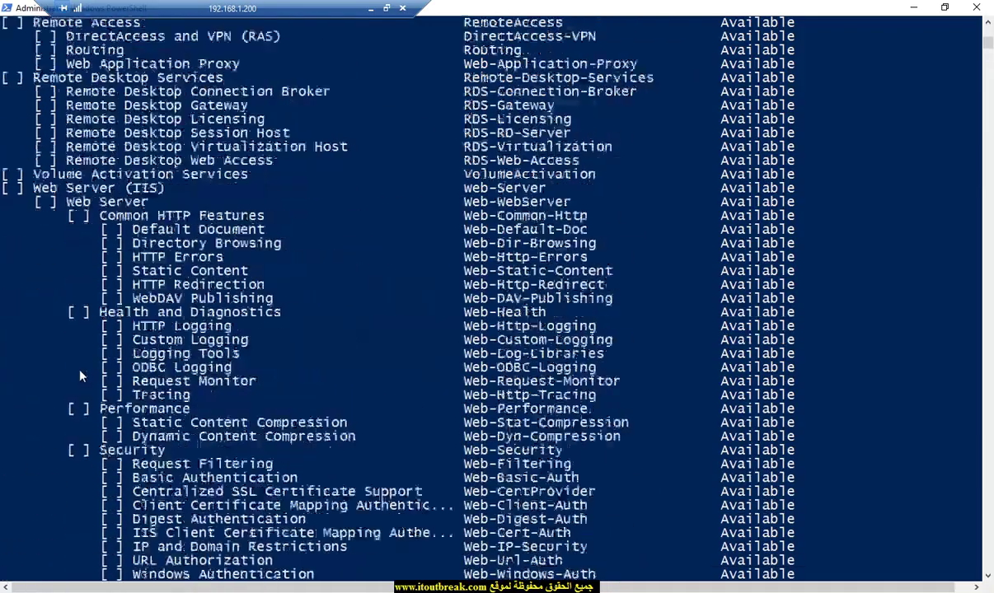
scroll(80, 375, up, 2)
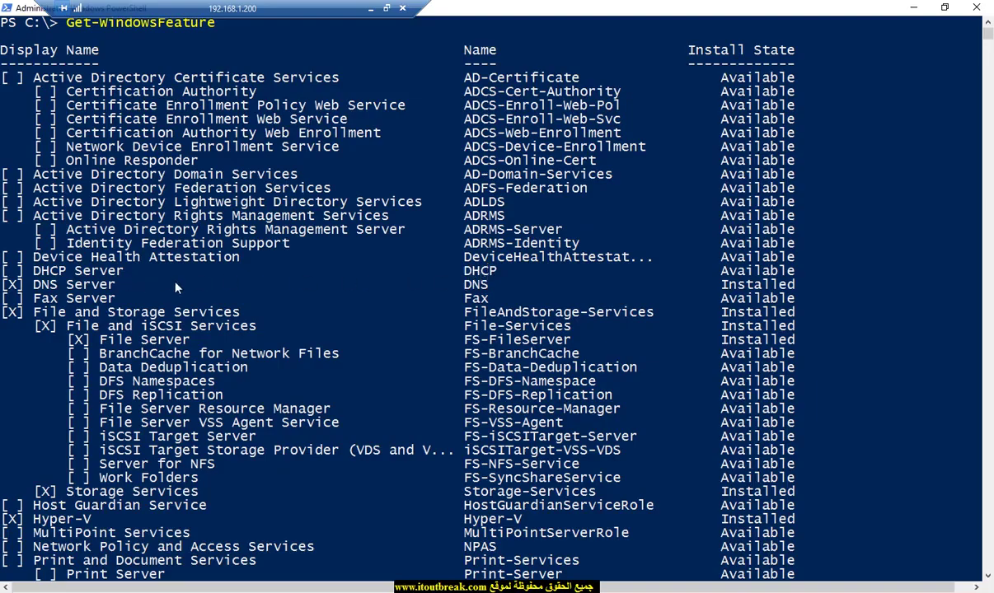
scroll(493, 280, down, 20)
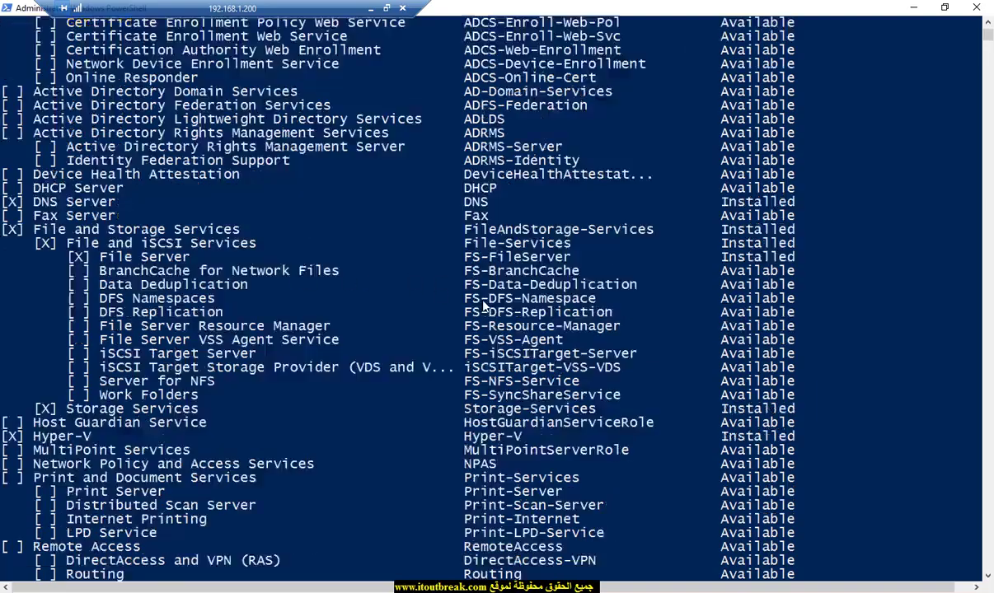
scroll(487, 303, down, 20)
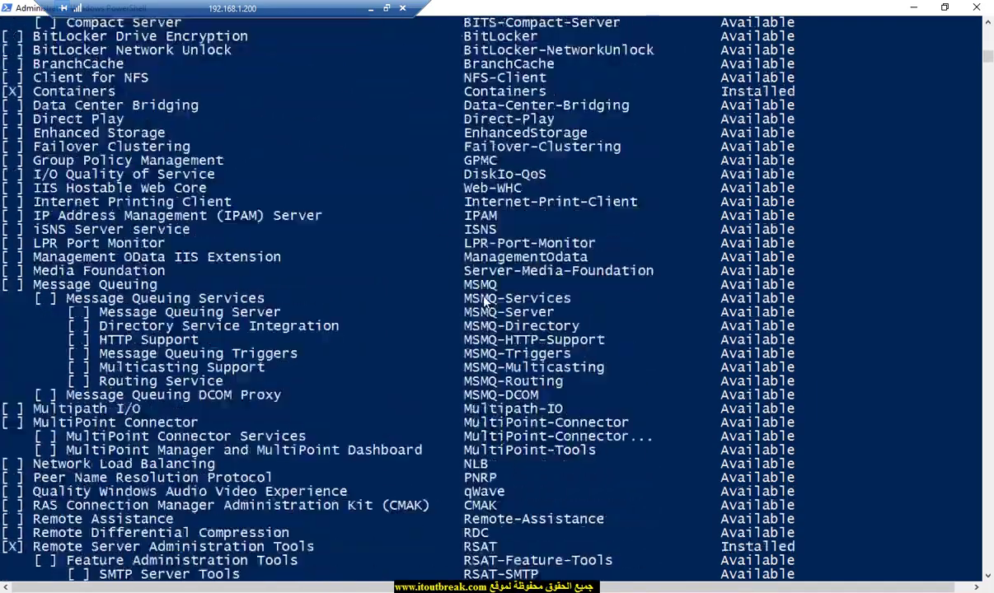
scroll(485, 303, down, 20)
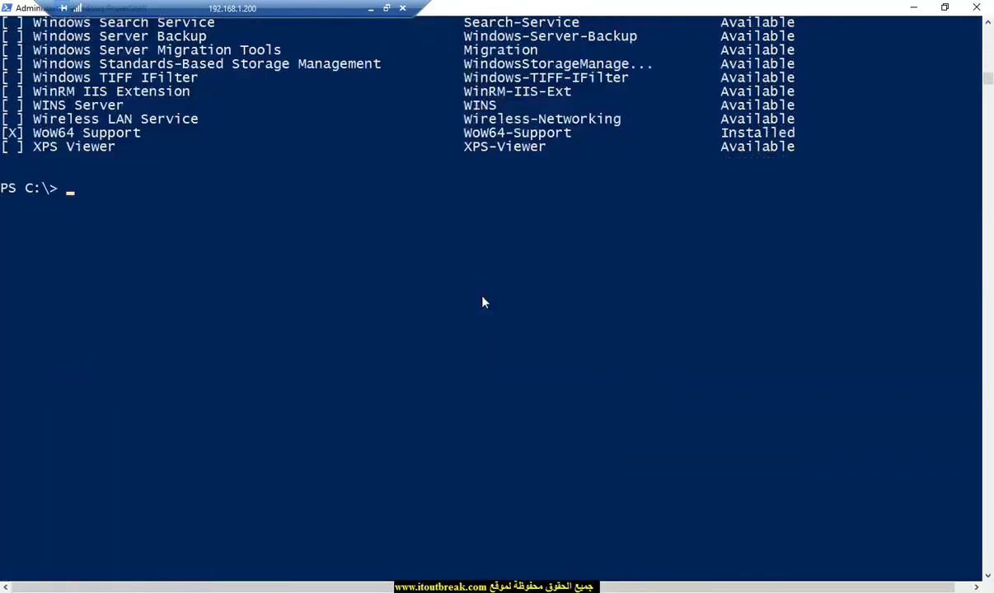
- Install the DHCP role by running Install-WindowsFeature -Name DHCP without the -Restart option
text(install-win)
key(Tab)
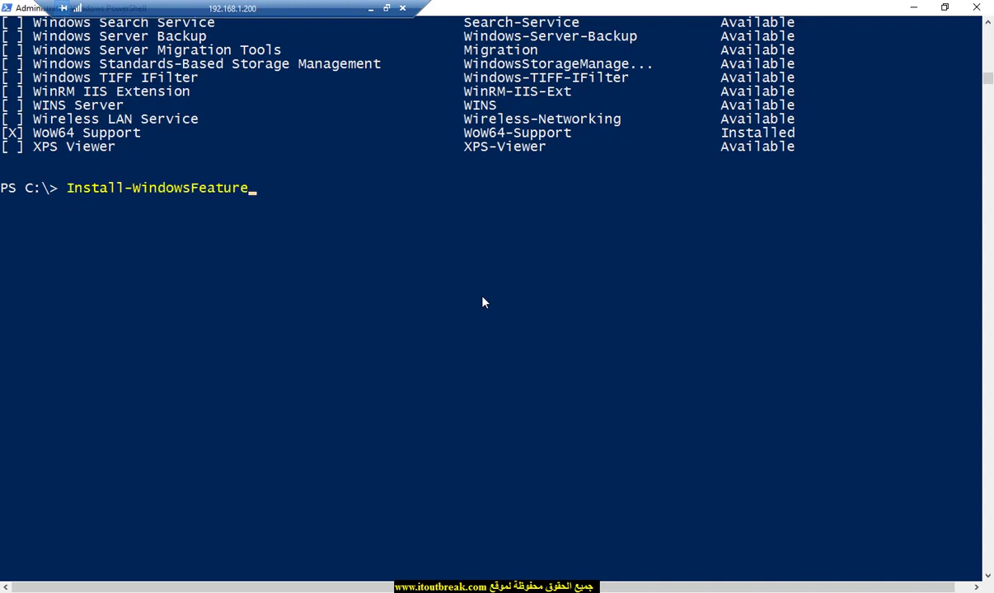
text(-Name DHCP )
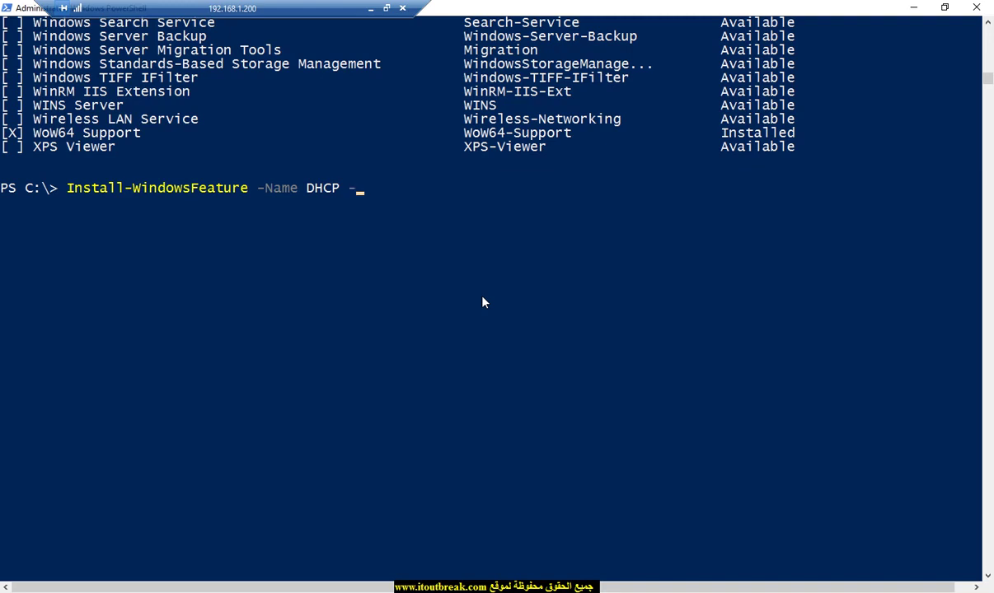
text(-Restart)
key(BackSpace)
key(BackSpace)
key(BackSpace)
key(BackSpace)
key(BackSpace)
key(BackSpace)
key(BackSpace)
key(BackSpace)
key(BackSpace)
key(Return)
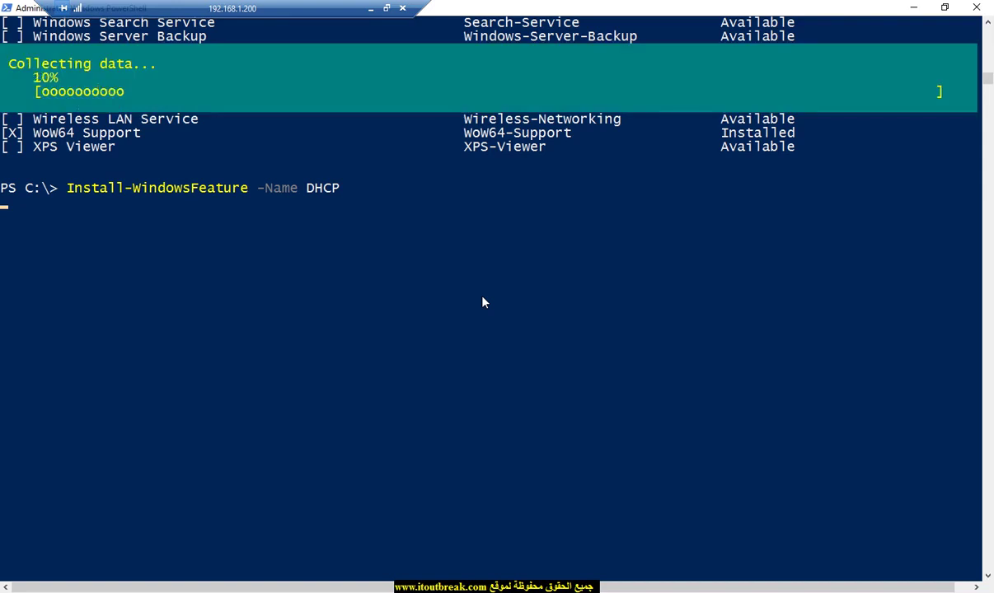